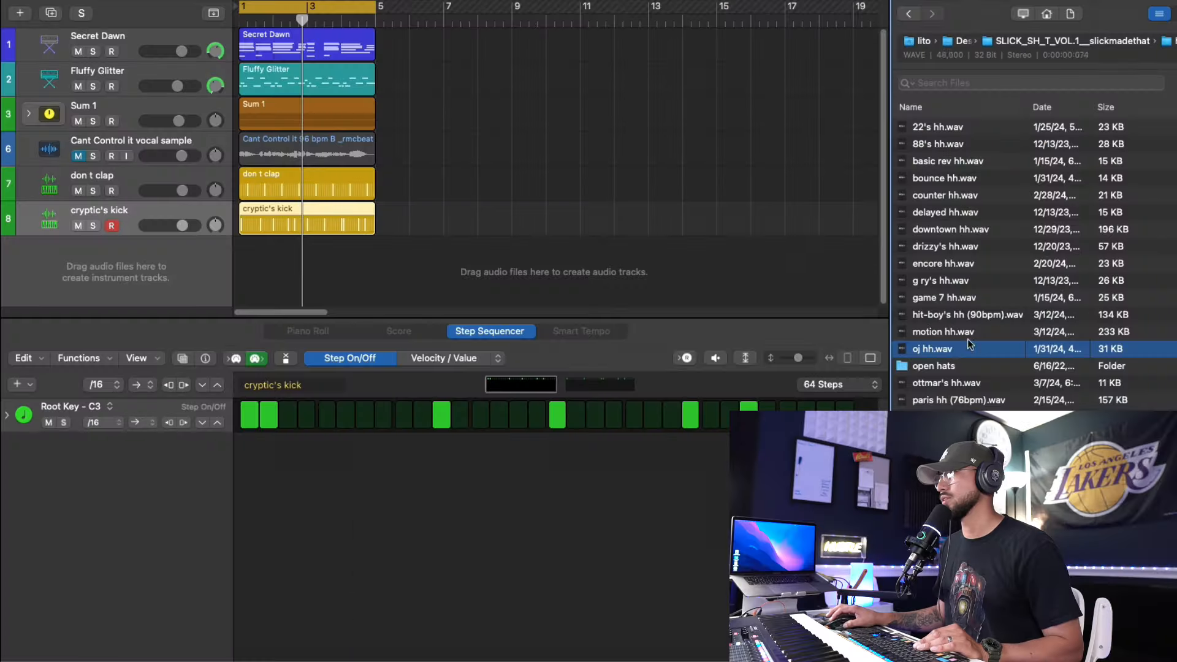
- Audition hi-hat samples and add oj hh.wav as a new instrument track below the kick
left_click(965, 331)
left_click(965, 343)
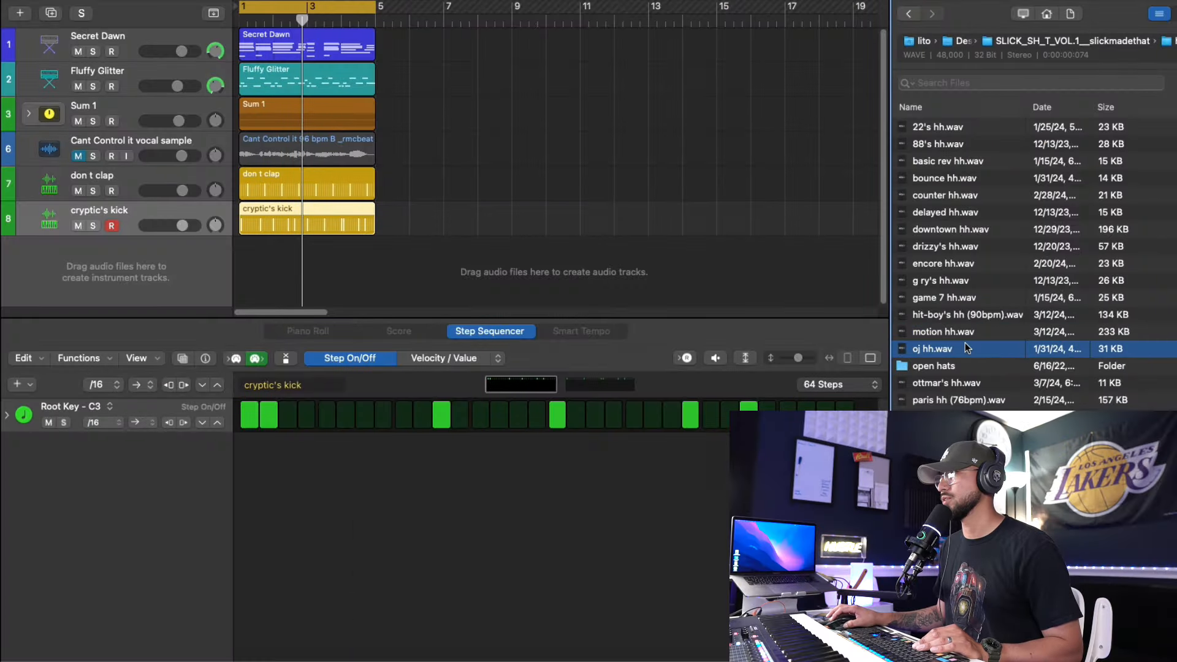
left_click_drag(971, 349, 302, 307)
- Program the oj hh pattern by turning on steps 1–3, 6–7, 9–11 and 13–15
left_click_drag(259, 415, 345, 416)
left_click_drag(455, 416, 494, 416)
left_click_drag(573, 416, 652, 417)
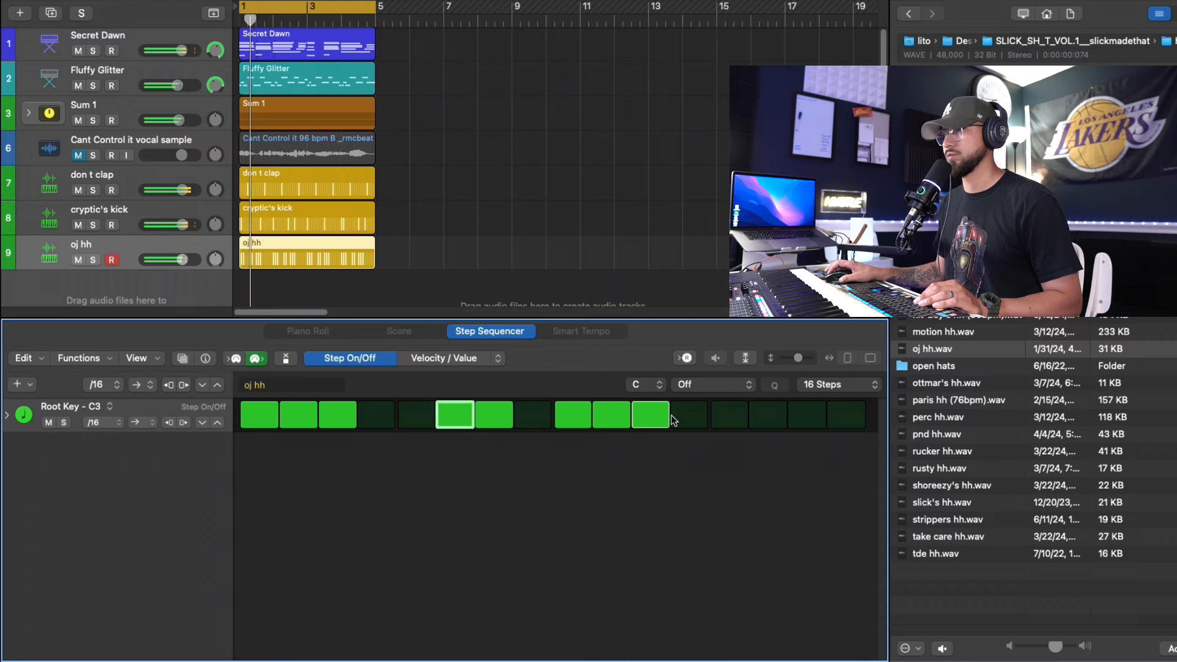
left_click_drag(729, 416, 806, 417)
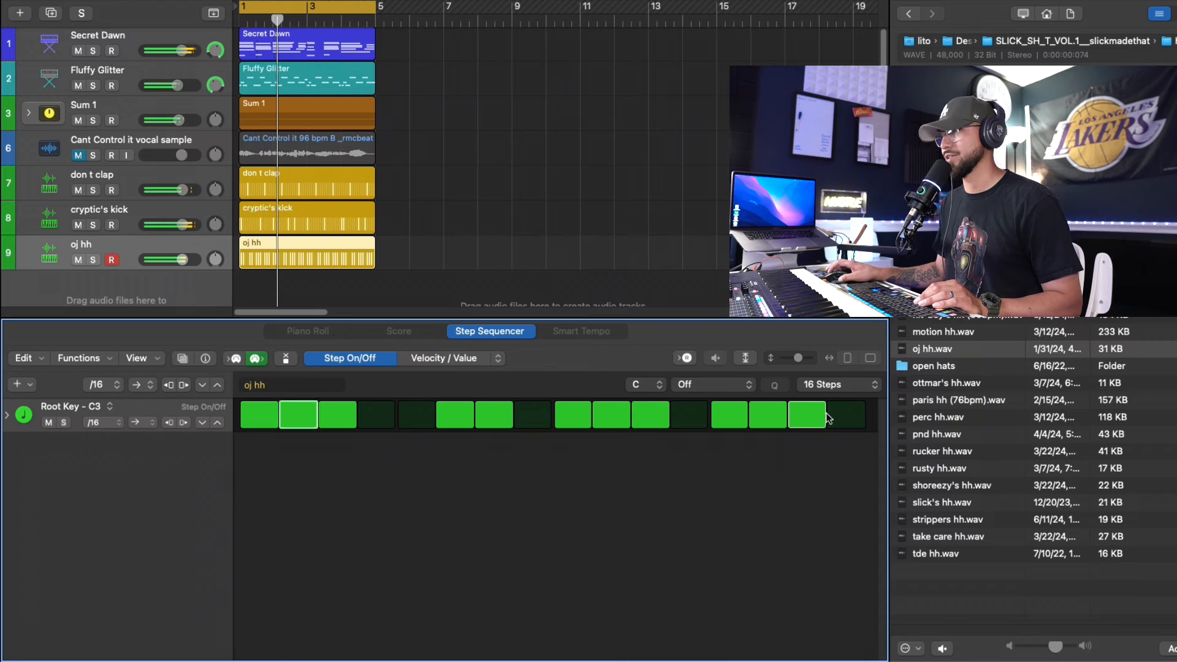
- Set the oj hh pattern length to 64 steps and thin it out by clearing steps 13–15 and 25–27
left_click(840, 384)
left_click(830, 436)
left_click(519, 423)
left_click_drag(576, 418, 588, 420)
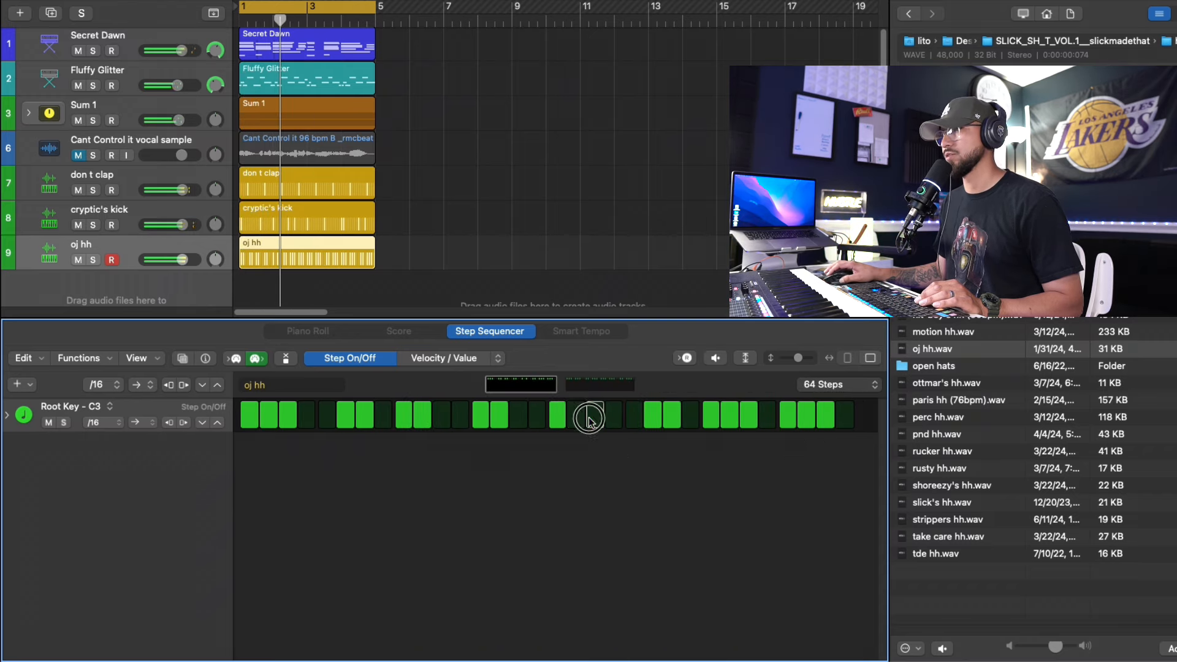
left_click_drag(474, 416, 499, 416)
left_click_drag(576, 416, 594, 417)
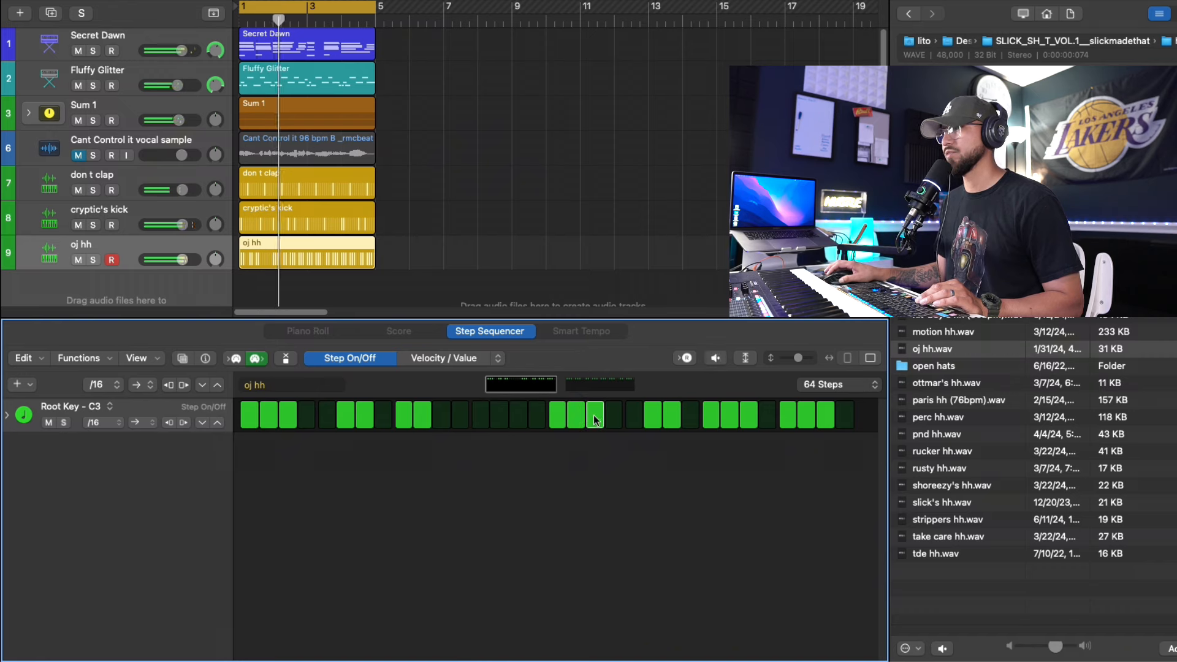
left_click_drag(710, 417, 746, 419)
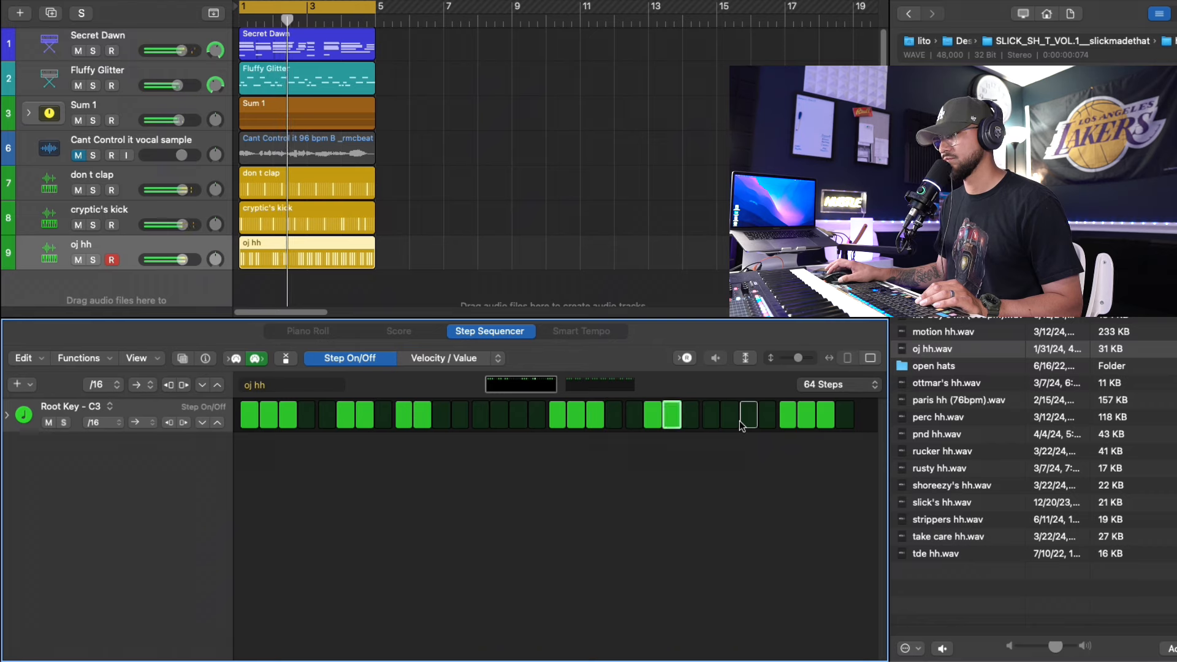
- Shorten the oj hh region to two bars and turn on all 32 of its steps
left_click(607, 386)
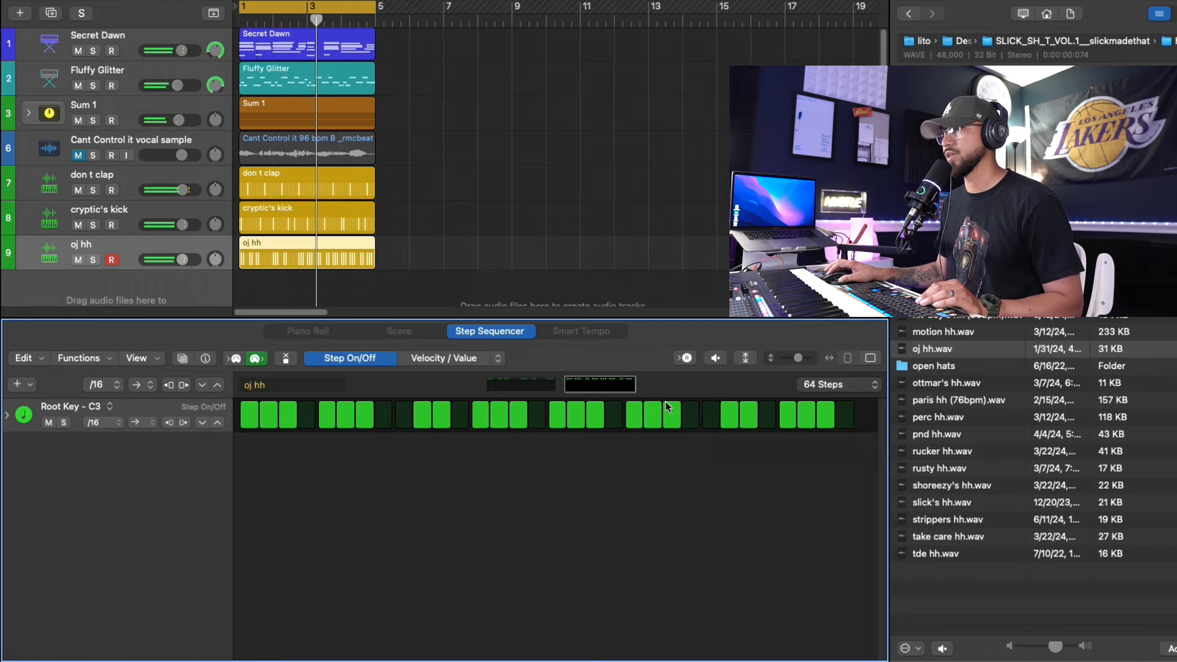
left_click_drag(373, 260, 306, 259)
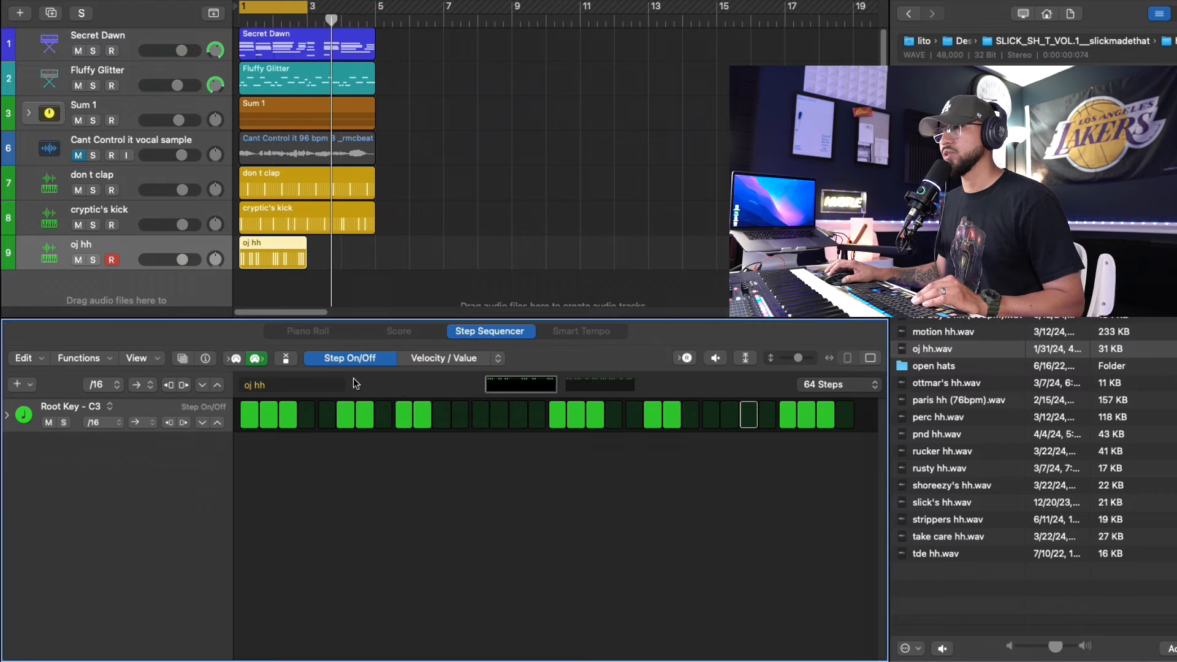
left_click_drag(307, 415, 321, 420)
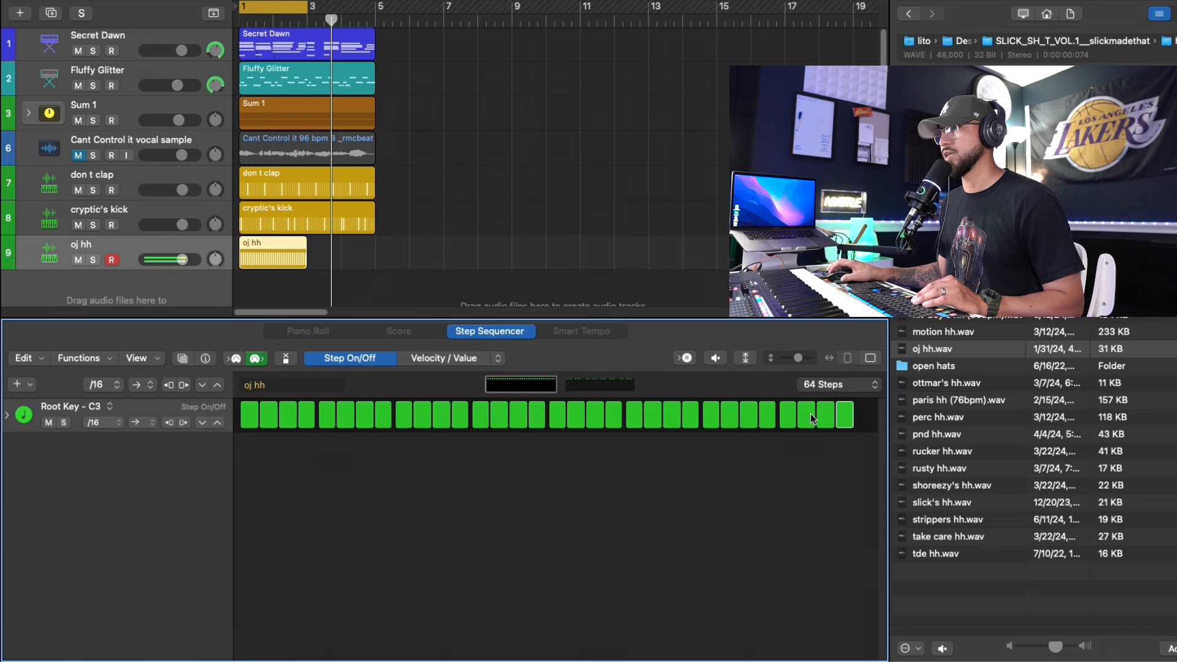
- Vary the hi-hat step velocities, dropping several steps to near 1 and setting others between about 60 and 94
left_click(443, 359)
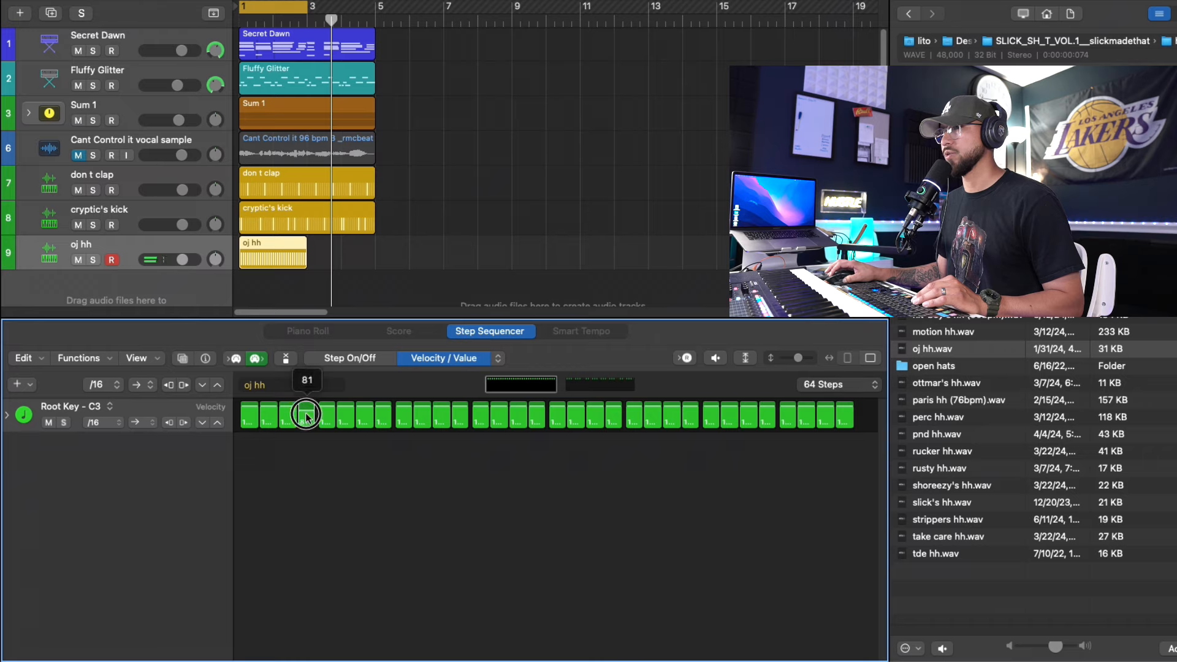
left_click_drag(345, 409, 348, 438)
left_click_drag(443, 406, 442, 409)
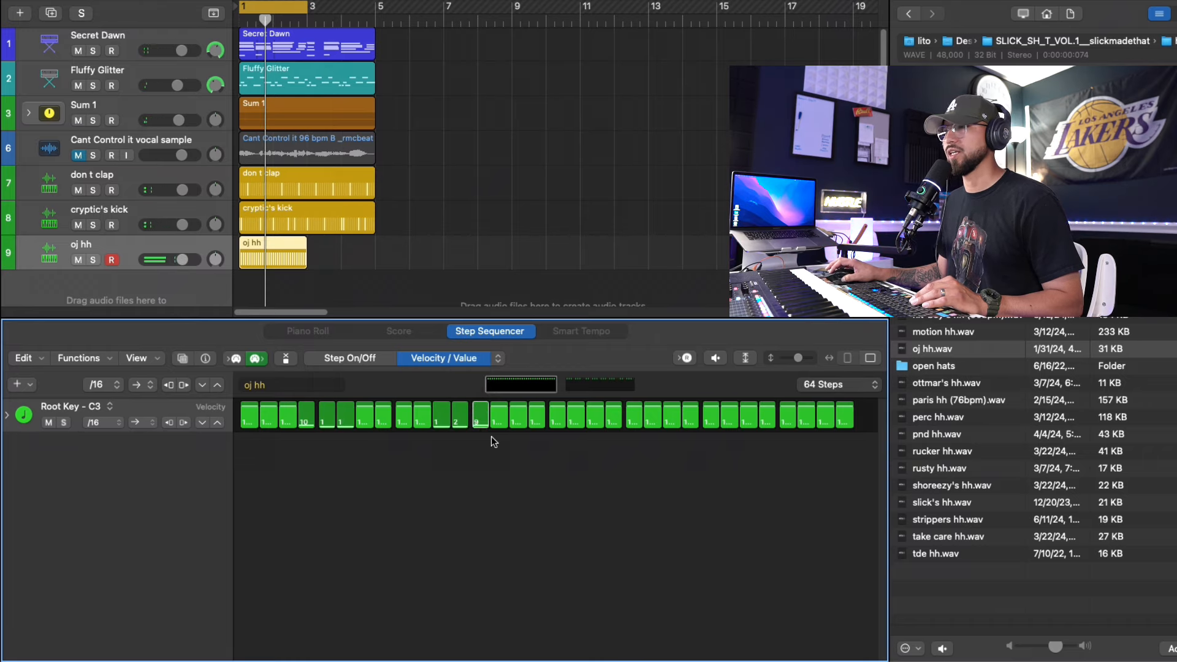
key("space")
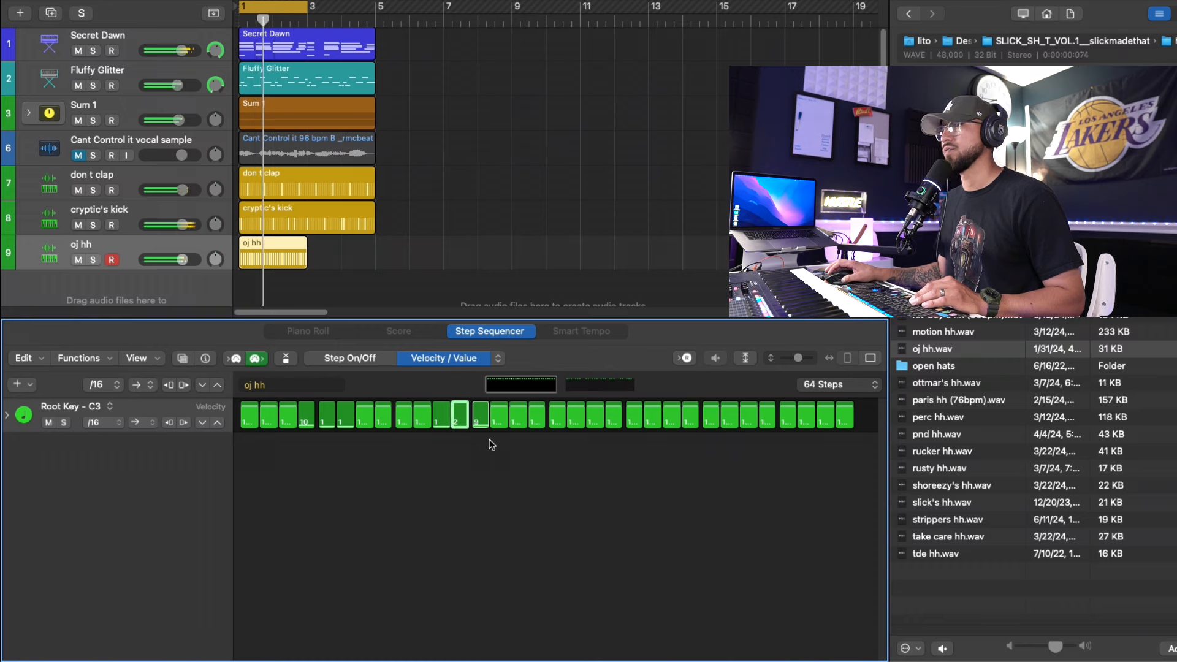
key("space")
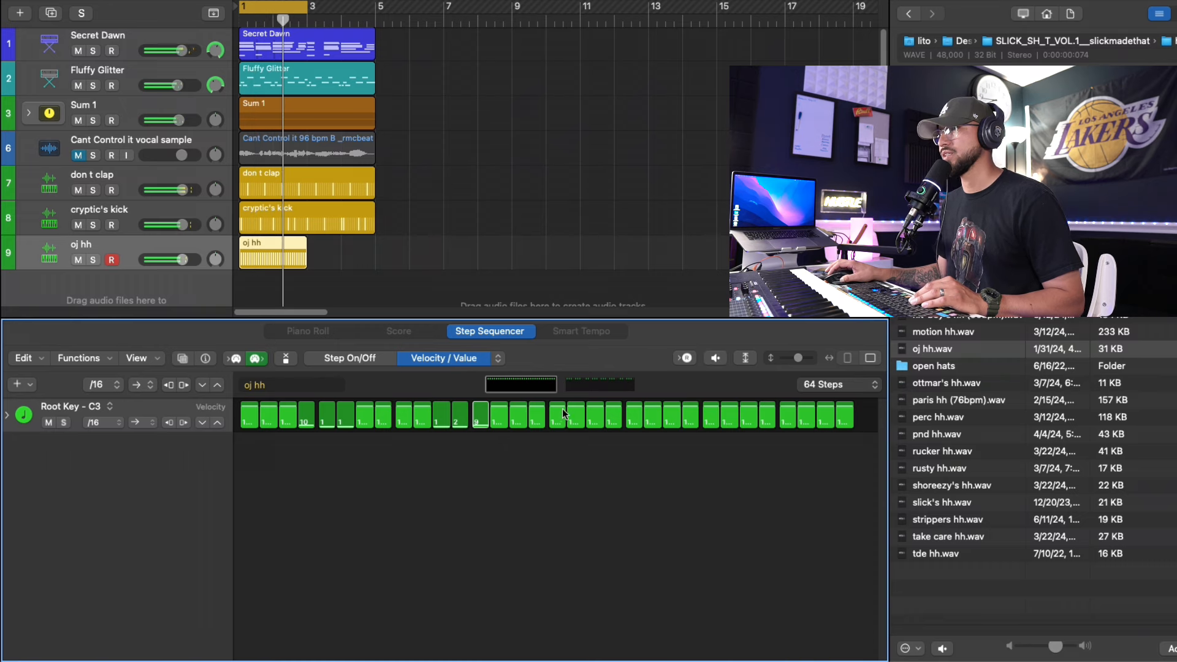
left_click_drag(559, 411, 574, 408)
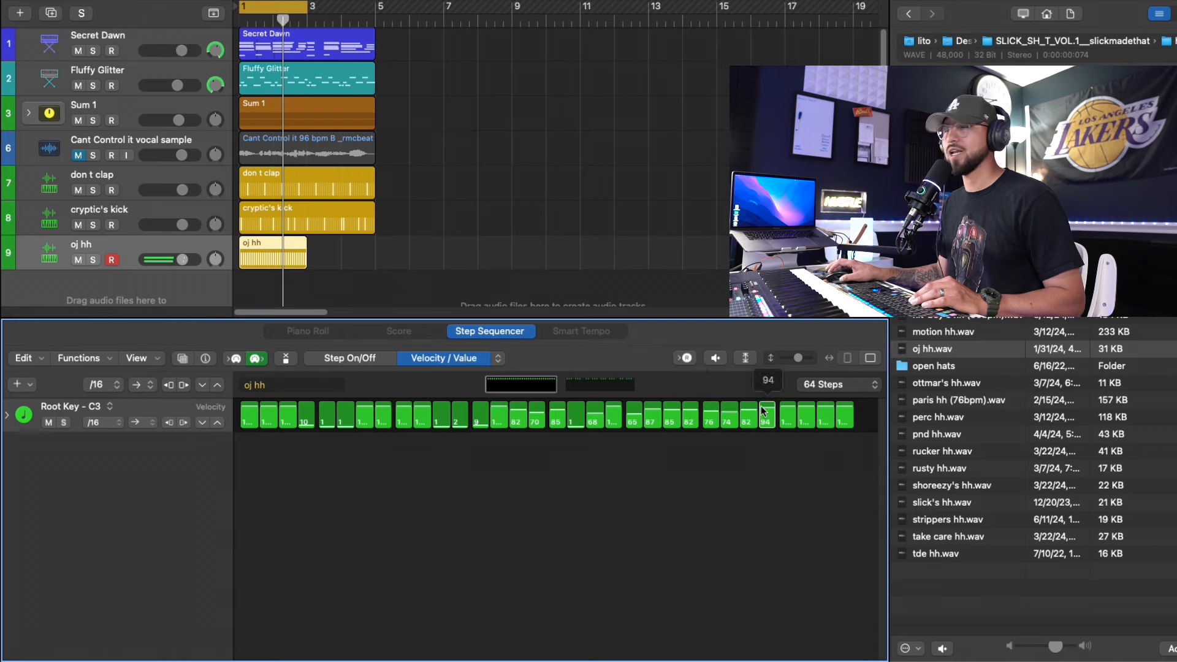
left_click_drag(752, 411, 816, 409)
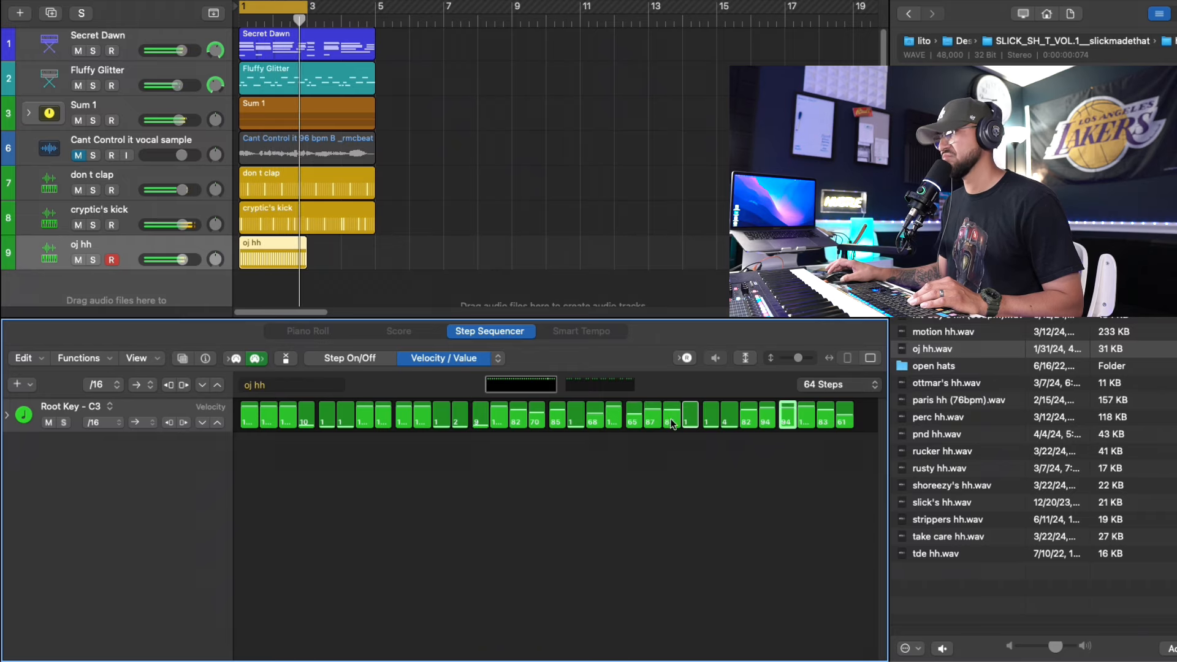
- Audition other hi-hats and replace the sample on track 9 with bounce hh.wav
left_click(943, 320)
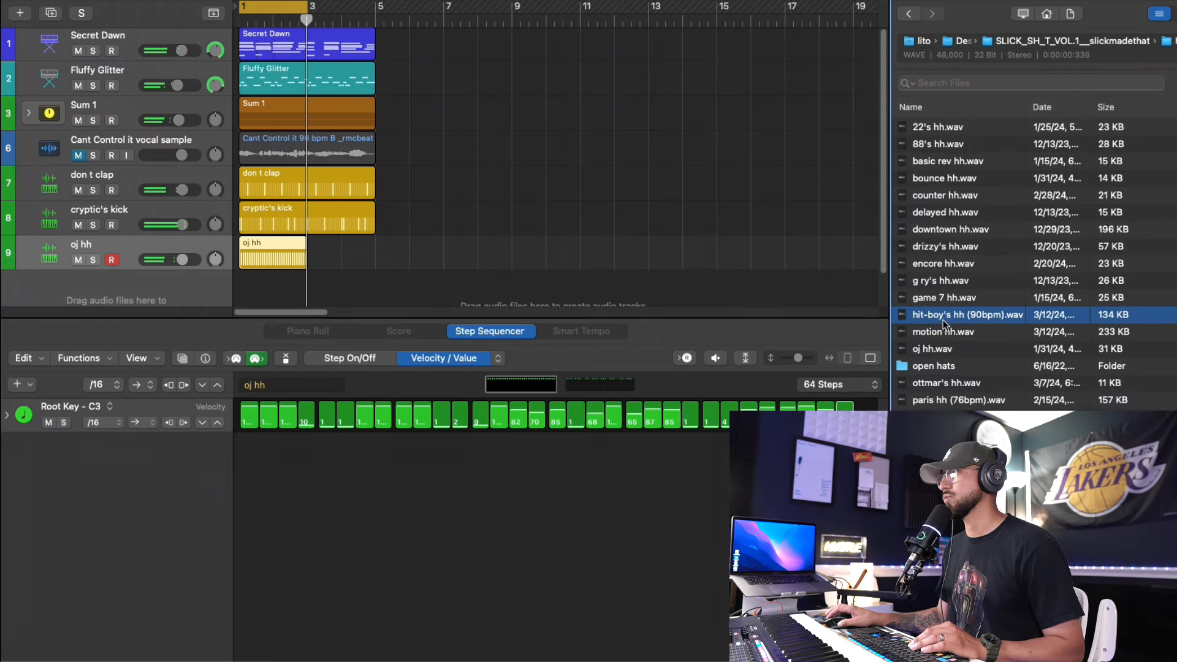
left_click(944, 178)
left_click_drag(943, 178, 92, 248)
left_click(55, 265)
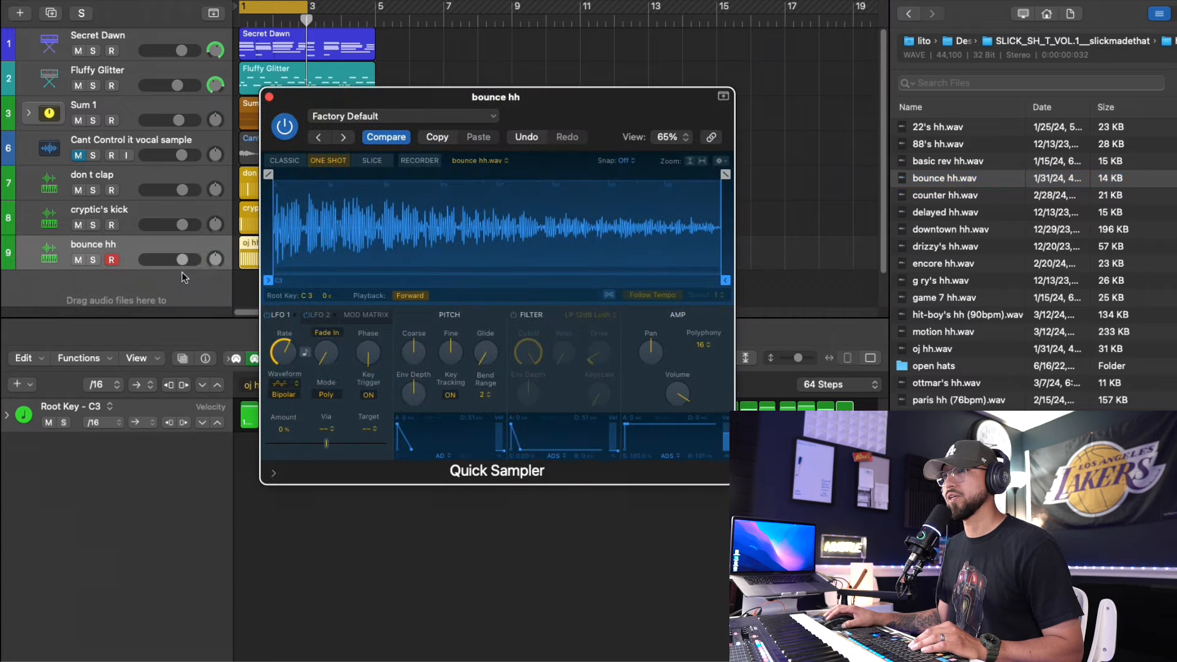
left_click(270, 97)
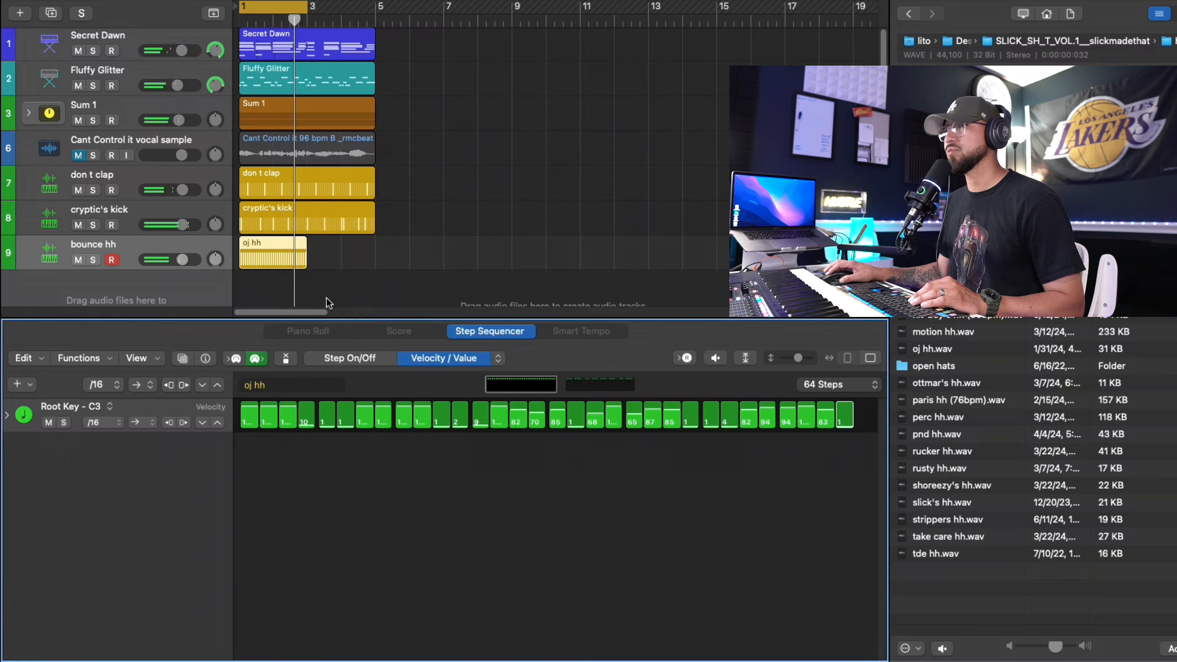
- Repeat the two-bar hi-hat region over bars 3–4 and extend the cycle range to bar 5
left_click(250, 242)
key("super+r")
left_click_drag(303, 14, 375, 14)
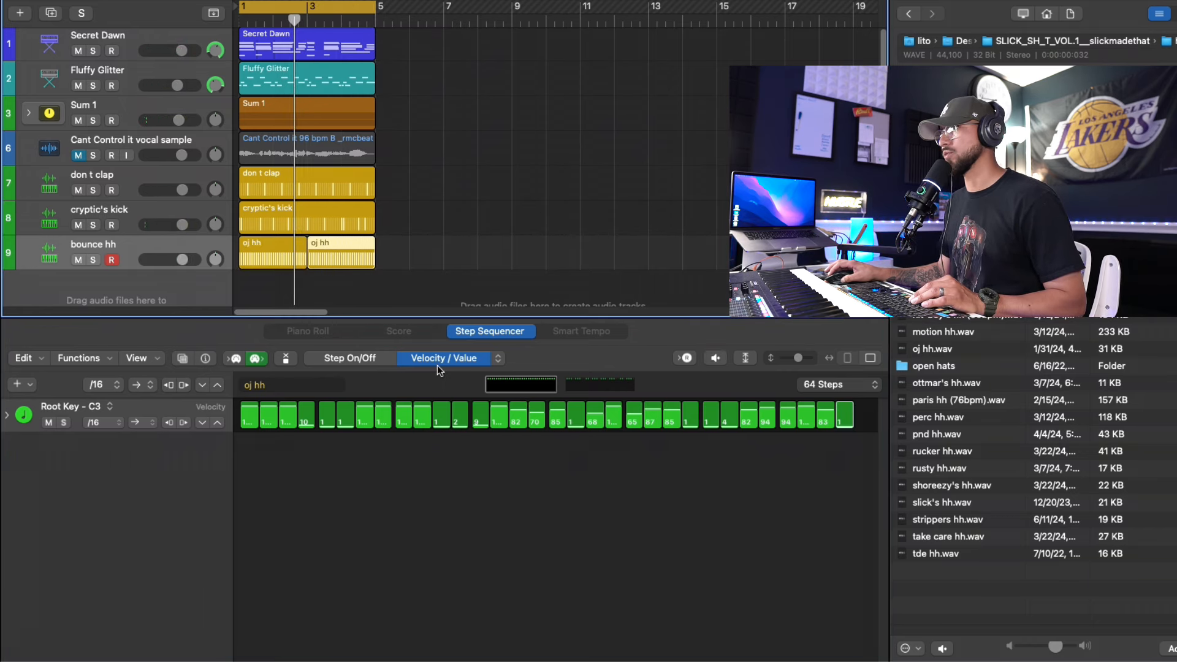
- Switch the hi-hat pattern's edit mode to Note Repeat and play back the loop
left_click(368, 358)
left_click(496, 359)
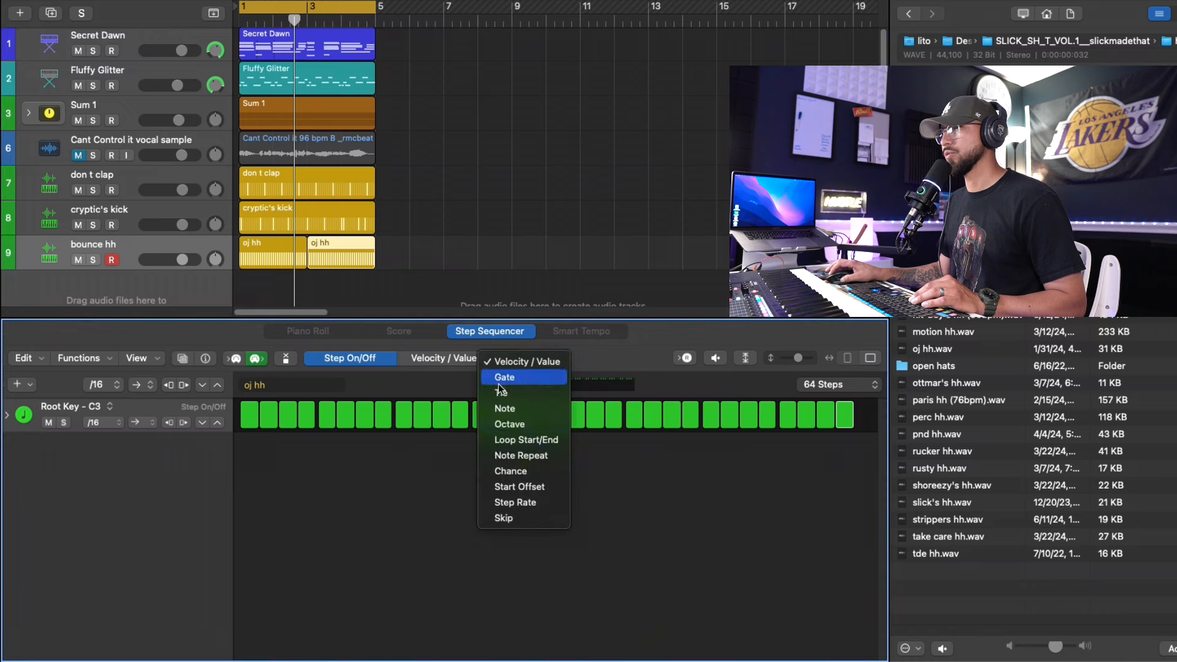
left_click(520, 454)
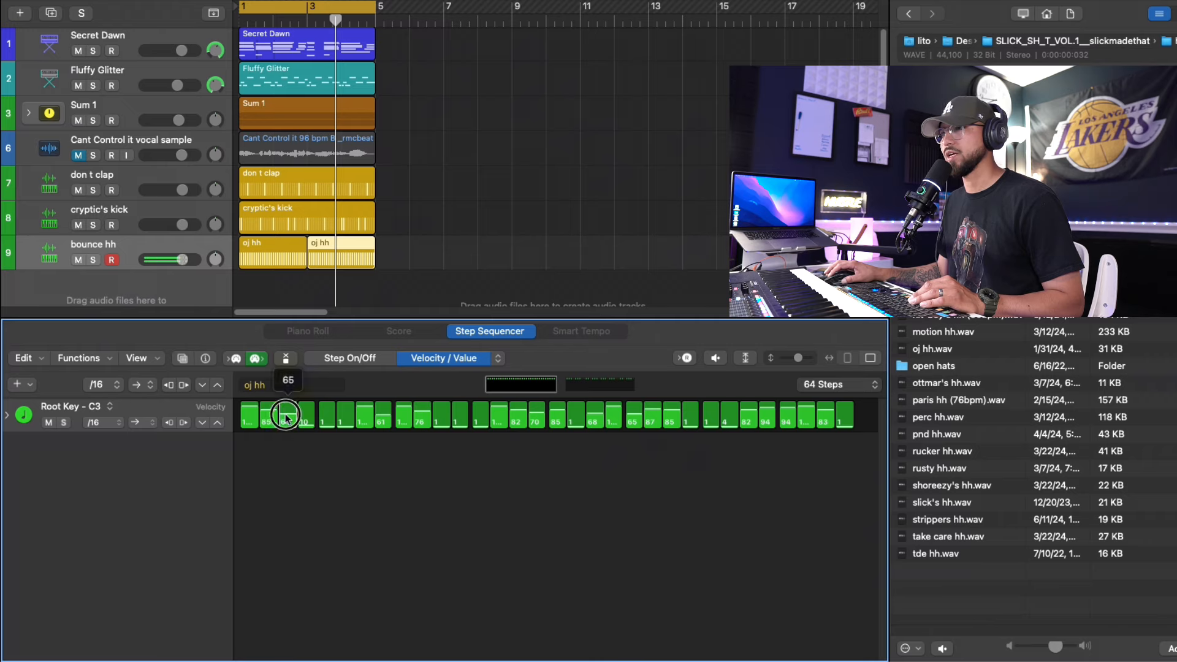
key("space")
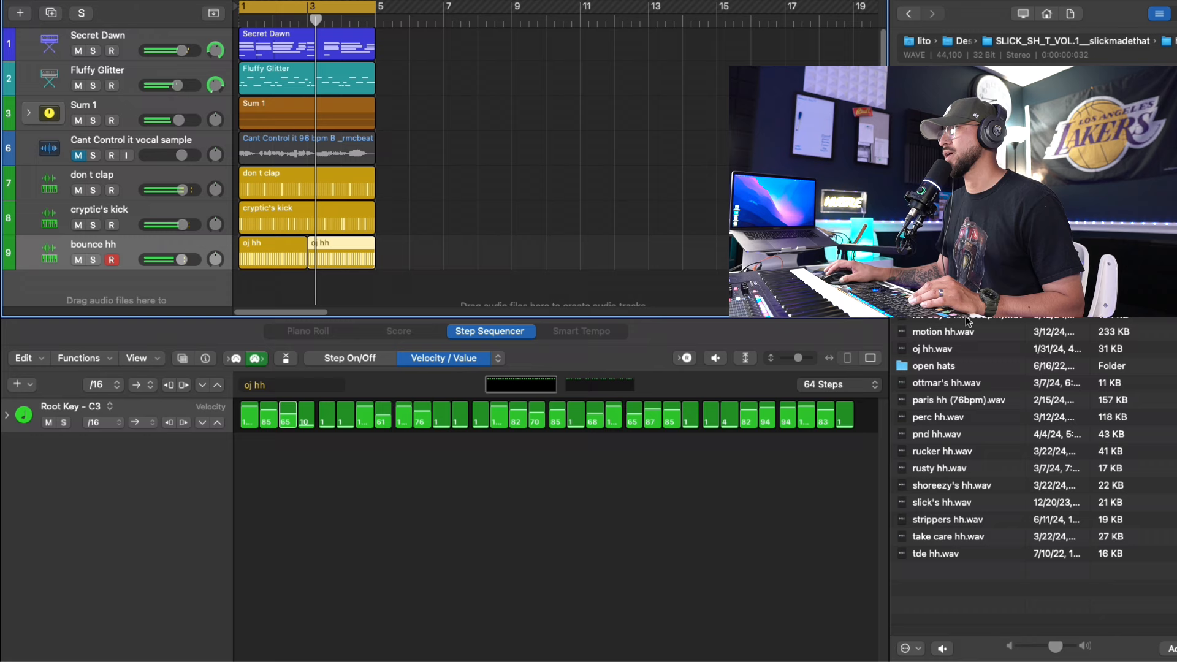
- Audition more hi-hats, replace track 9's sample with shoreezy's hh.wav and adjust the track's volume
left_click(955, 331)
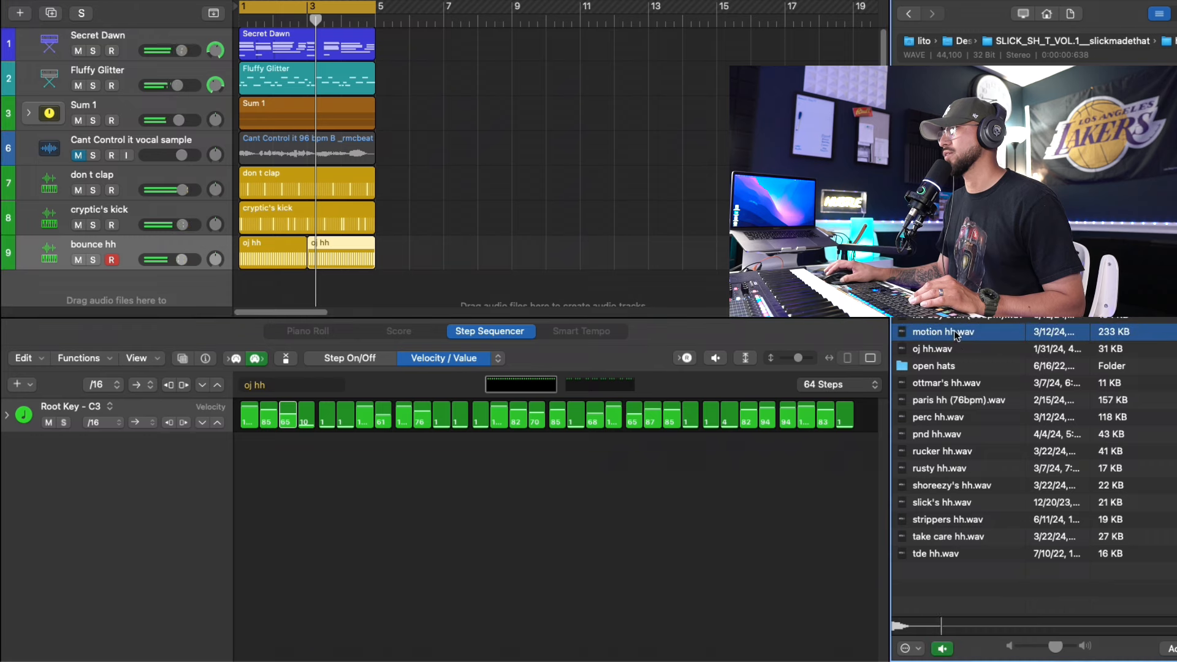
left_click(953, 347)
left_click(979, 485)
left_click_drag(979, 487, 224, 267)
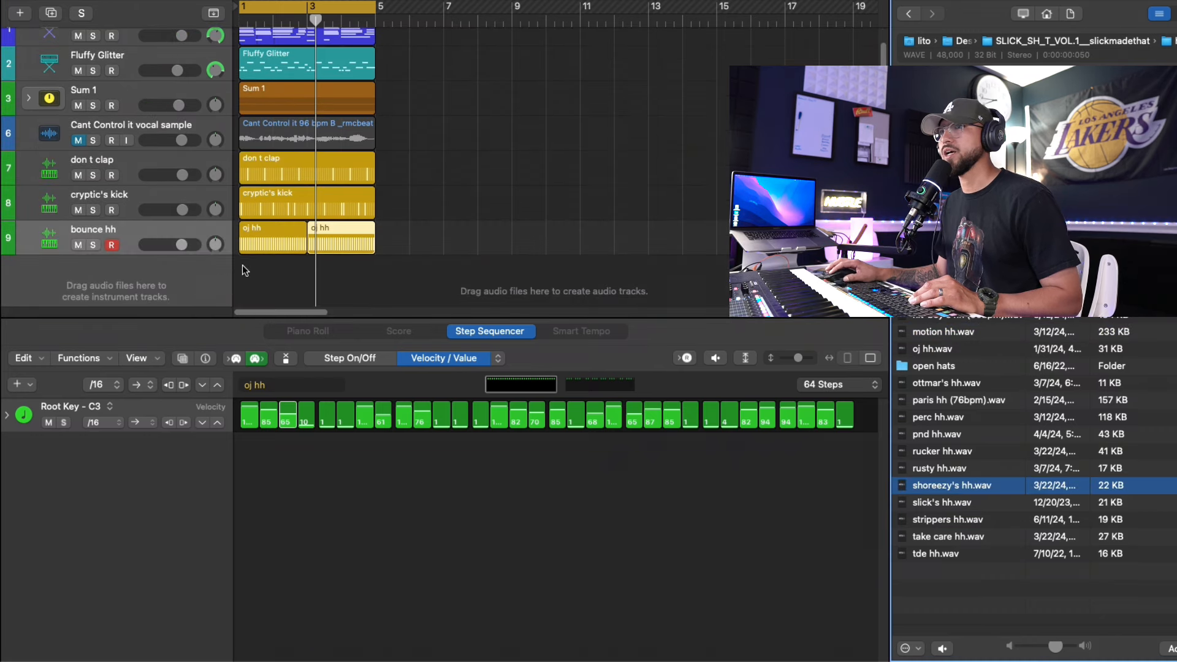
left_click_drag(926, 485, 149, 249)
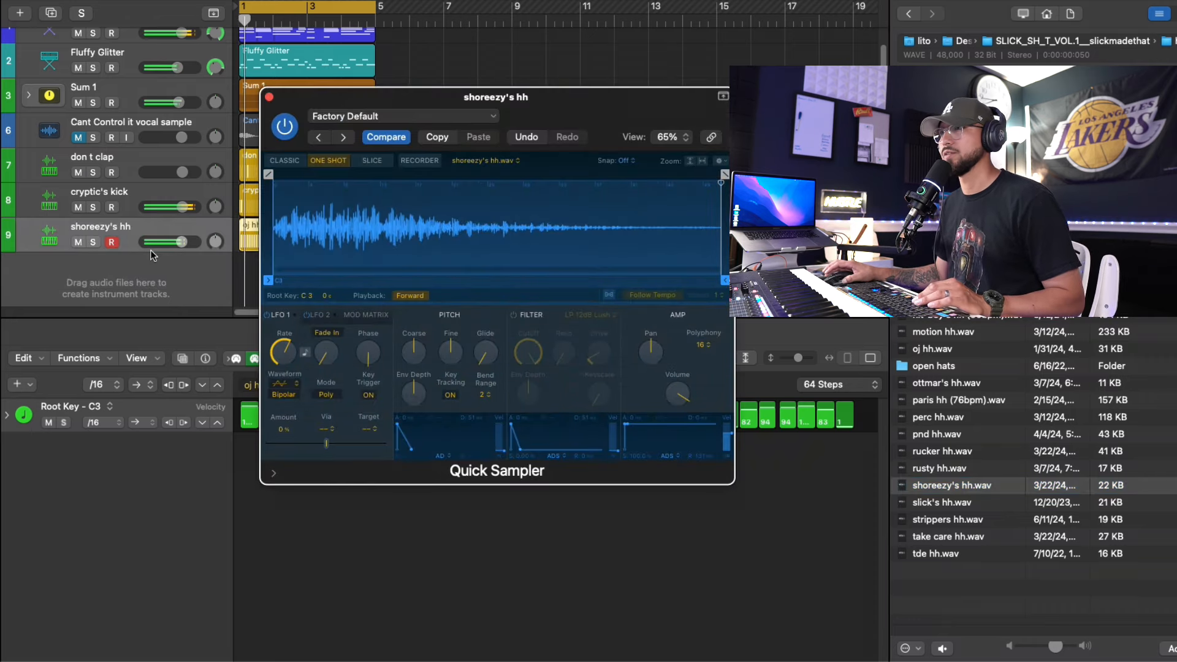
left_click(269, 97)
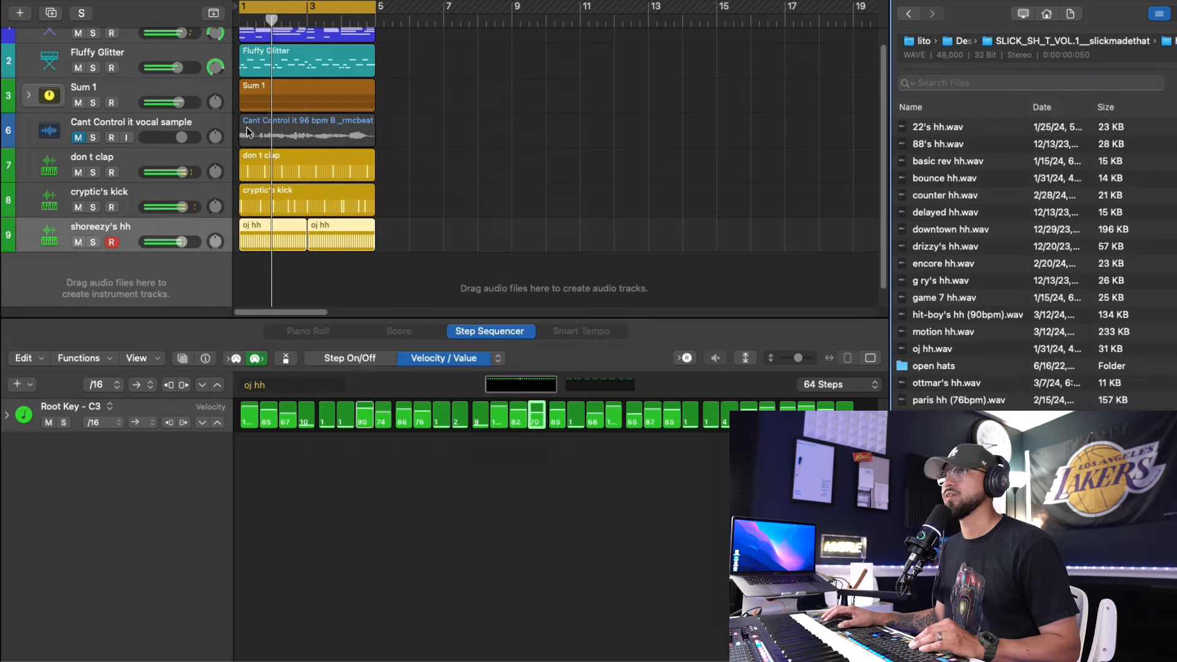
left_click(184, 244)
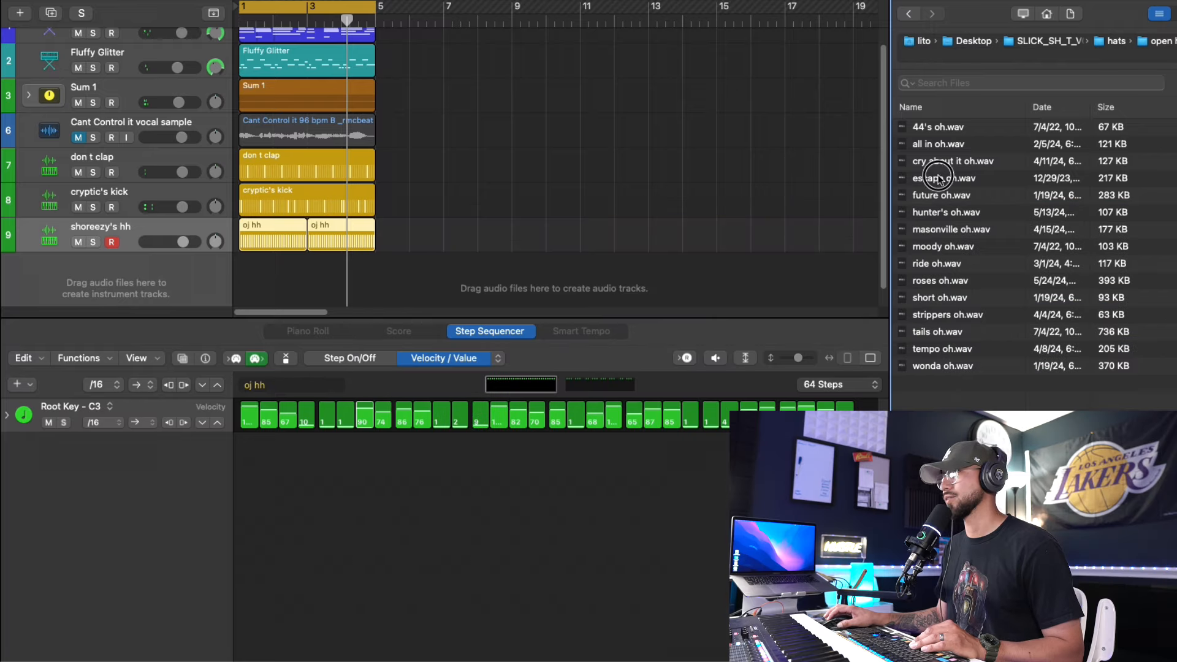
- Preview all in oh.wav from the open hats folder and add it as a new instrument track
left_click(930, 145)
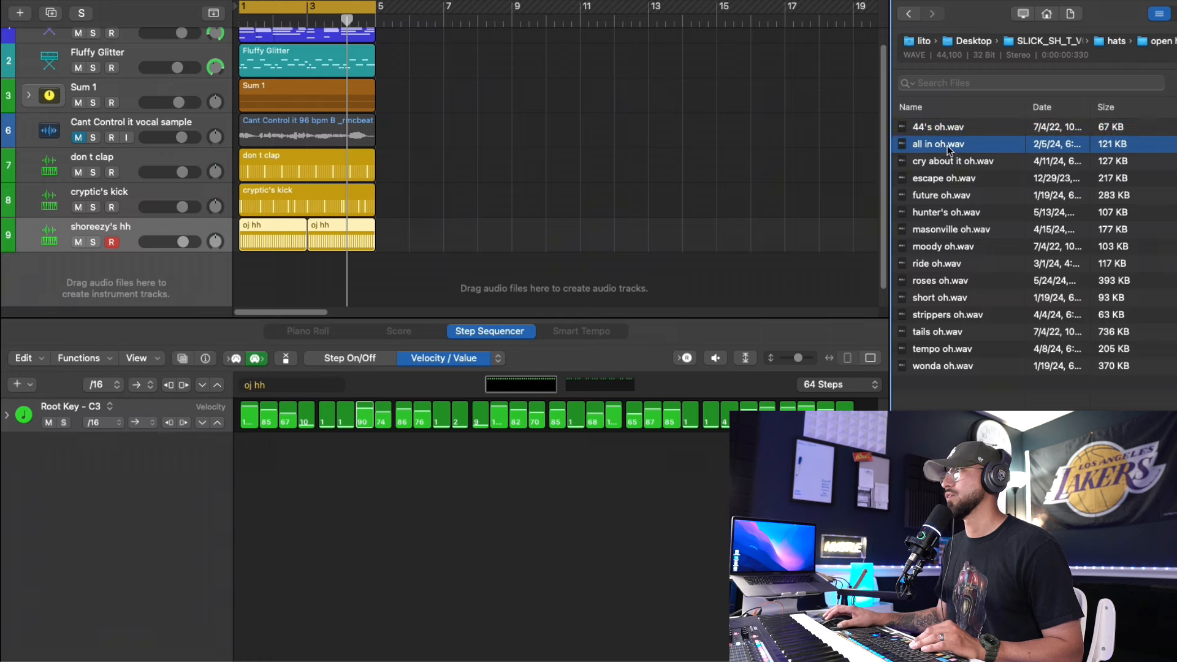
left_click_drag(930, 147, 80, 189)
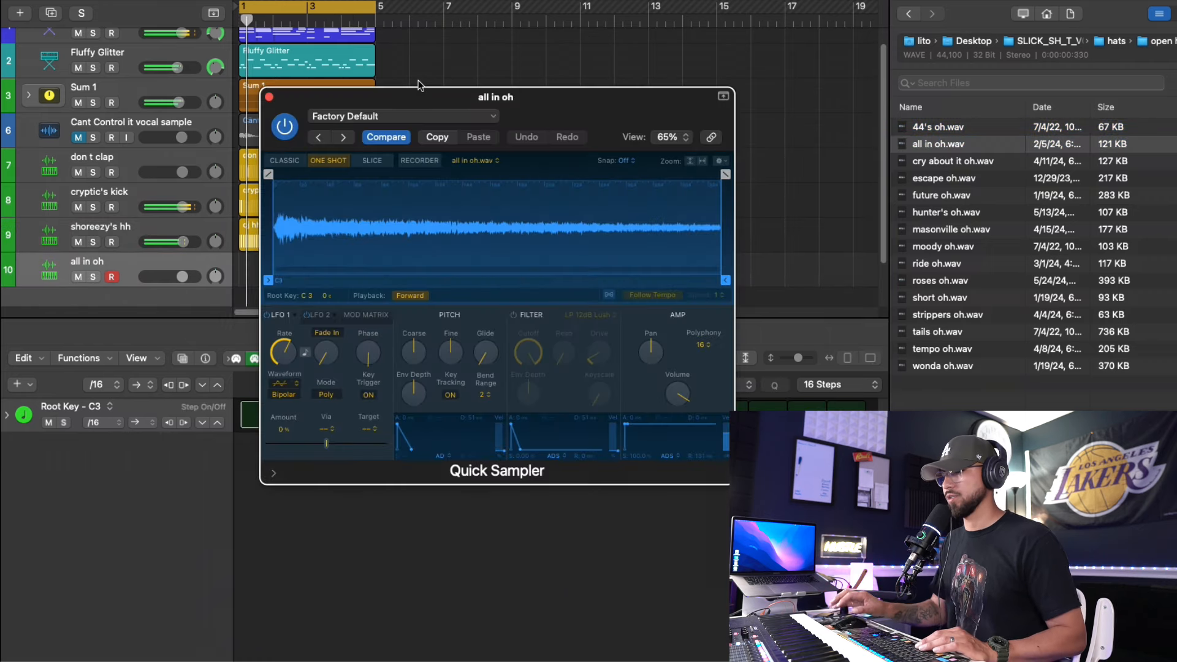
- Audition other open hats and load future oh.wav into the open-hat track's Quick Sampler
left_click(957, 131)
left_click(956, 128)
left_click(957, 180)
left_click(960, 197)
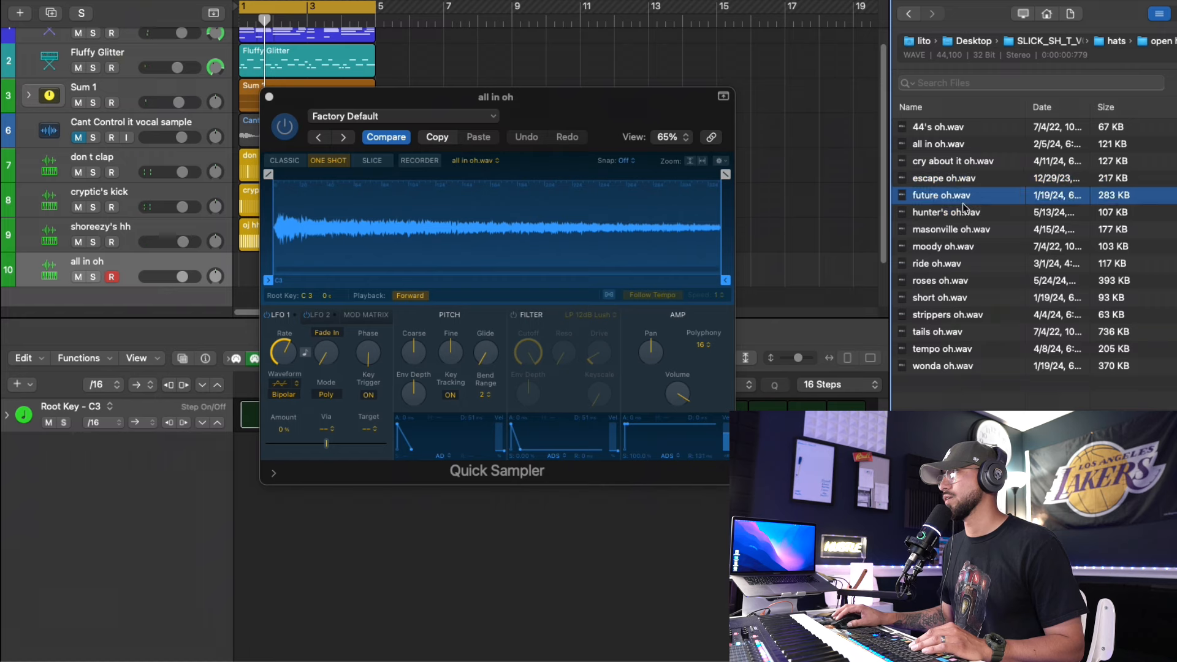
left_click(964, 210)
left_click(974, 196)
left_click_drag(974, 195, 490, 232)
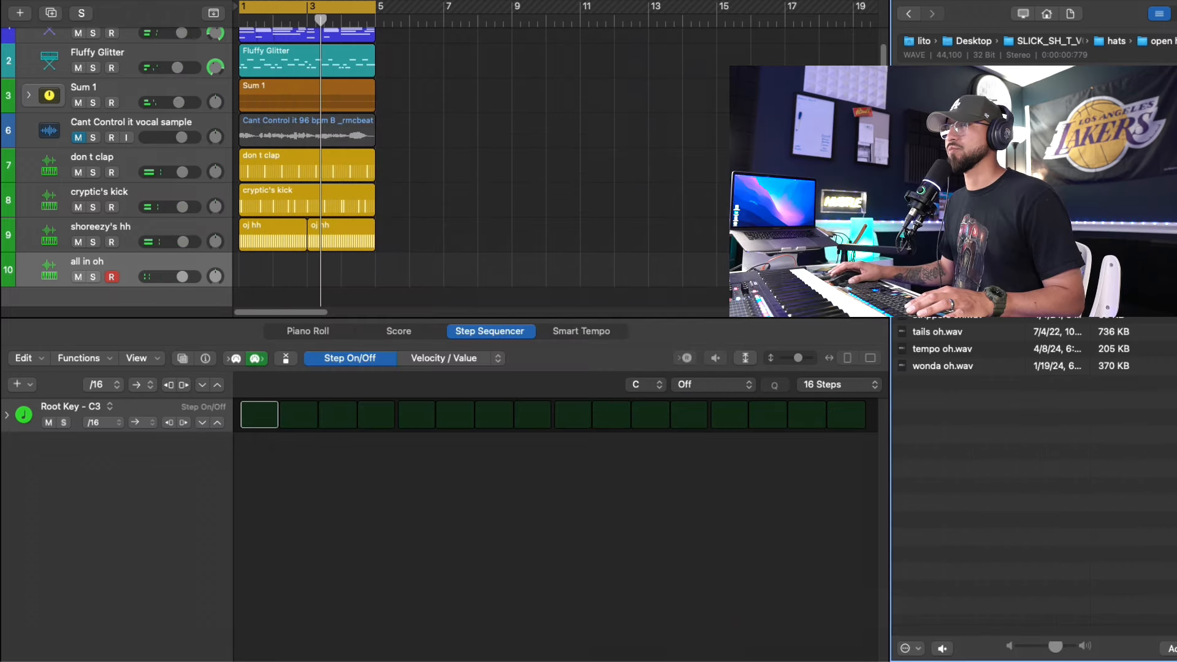
- Show the Piano Roll and record an open-hat part on the all in oh track over bars 1–2
left_click(285, 334)
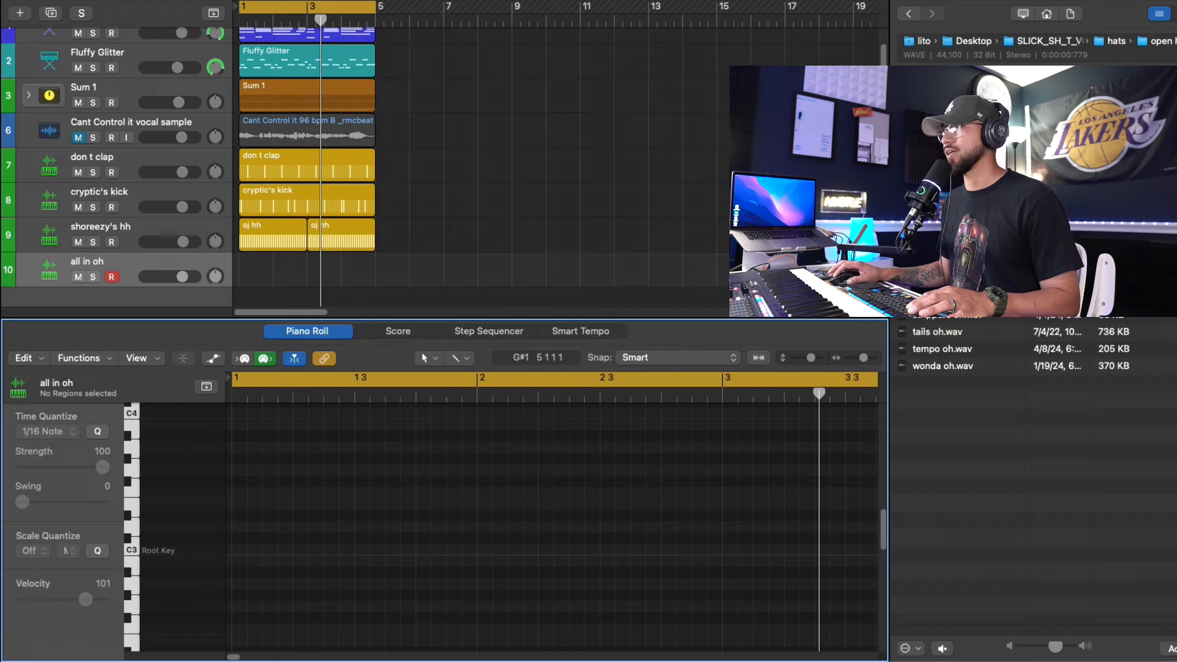
key("r")
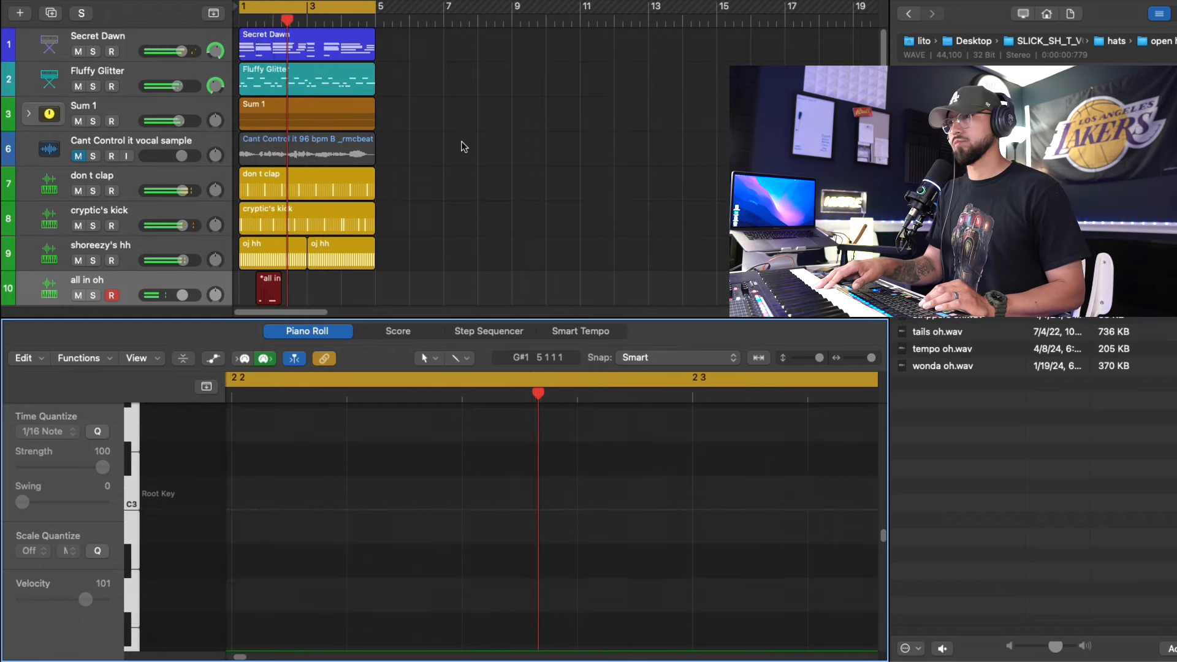
key("space")
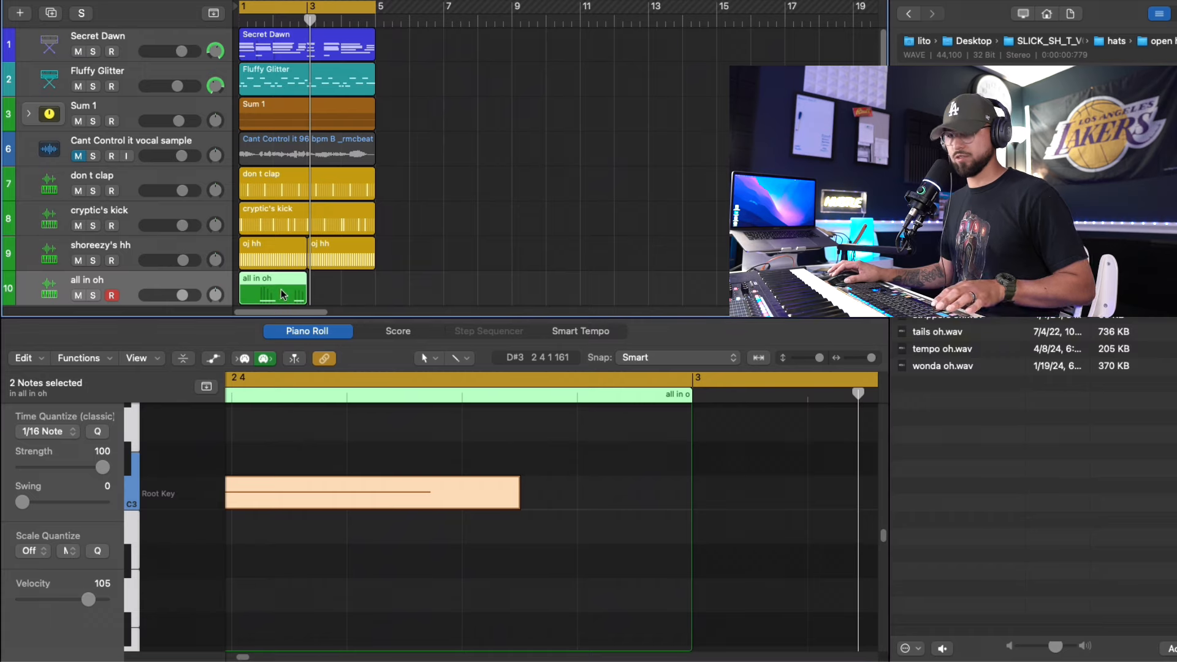
- Close the editor and open the percussion folder of the SLICK_SH_T_VOL.1 sample kit
key("e")
left_click(1046, 41)
double_click(934, 212)
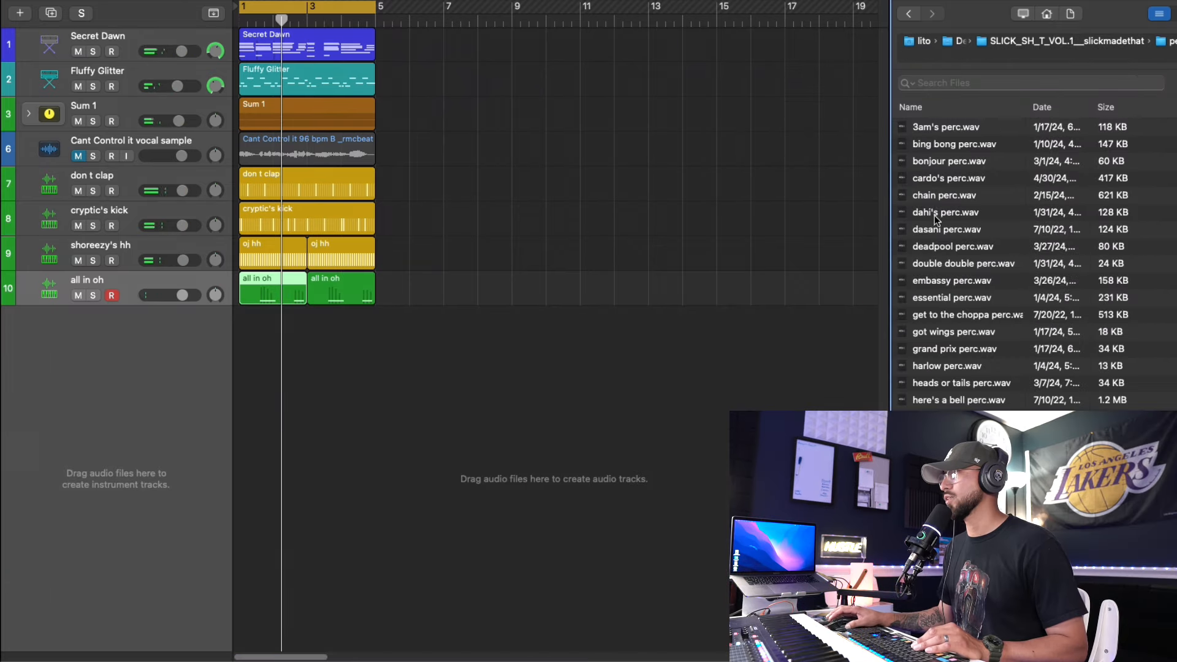
- Audition bonjour perc.wav and bing bong perc.wav, and add bing bong perc.wav as a new instrument track
left_click(942, 163)
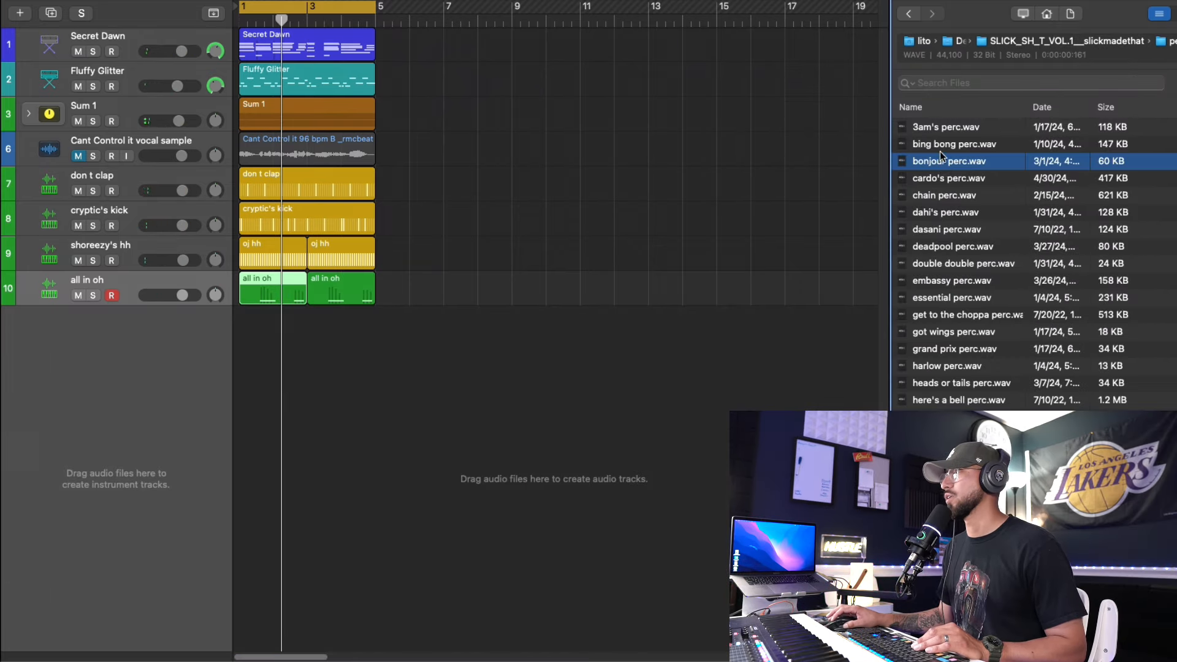
left_click(940, 144)
left_click_drag(958, 146, 128, 335)
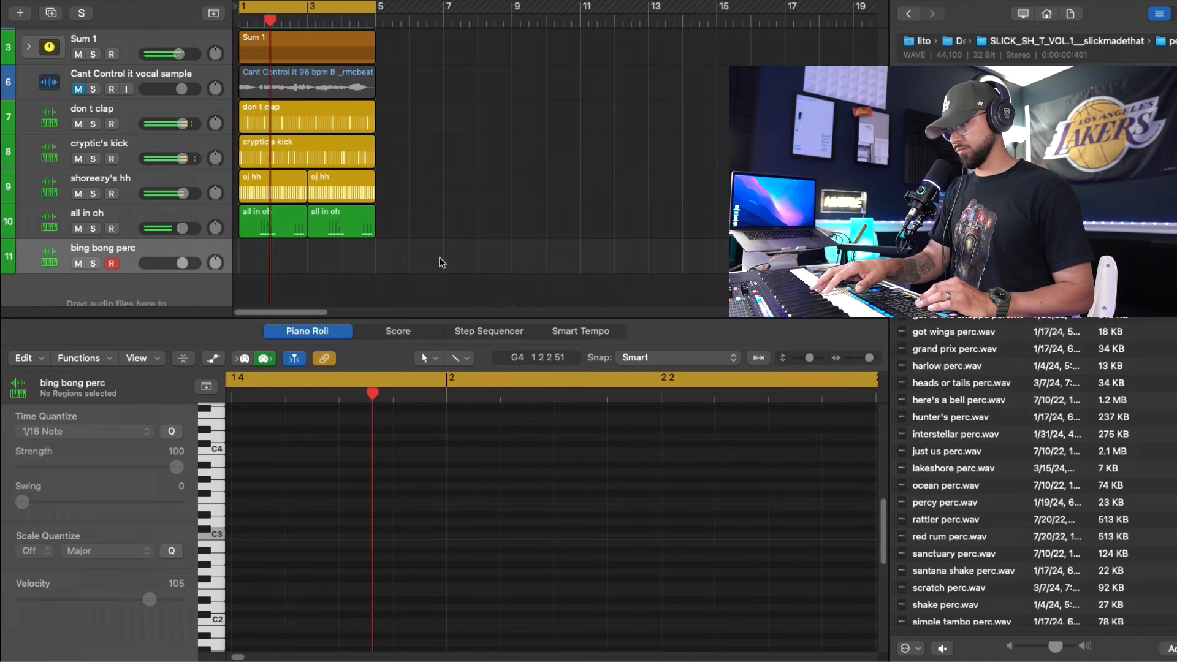
- Record a two-note bing bong perc part in bar 2, extend its region back to bar 1 and repeat it over bars 3–4
left_click_drag(275, 265, 240, 265)
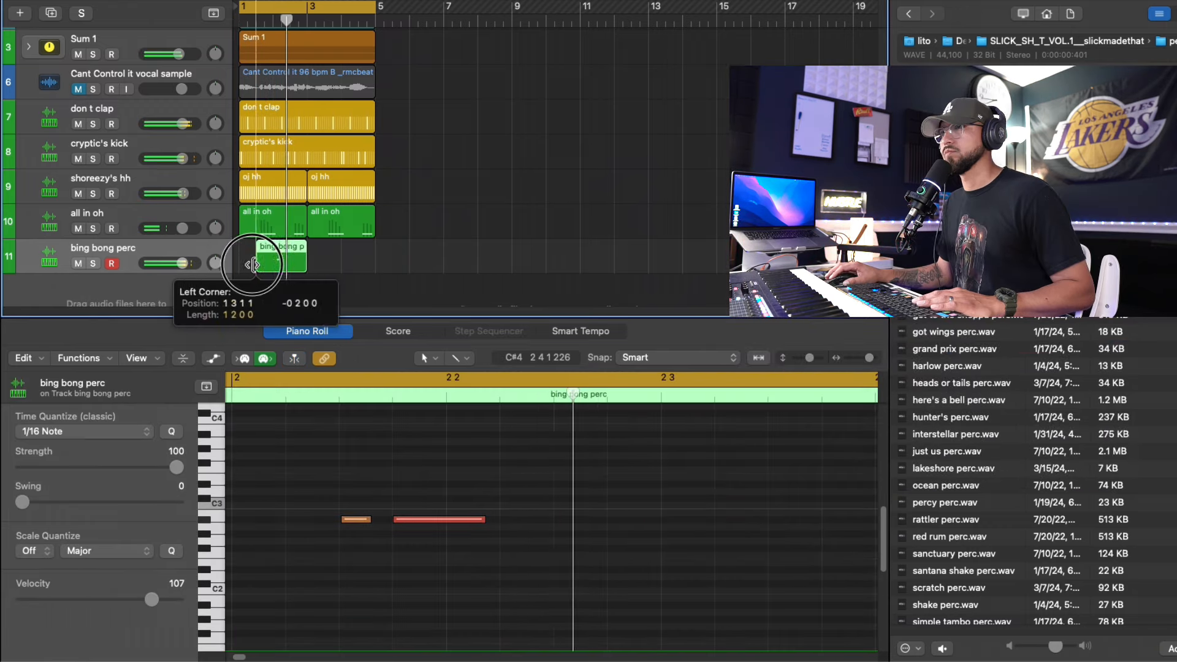
left_click(439, 572)
key("super+a")
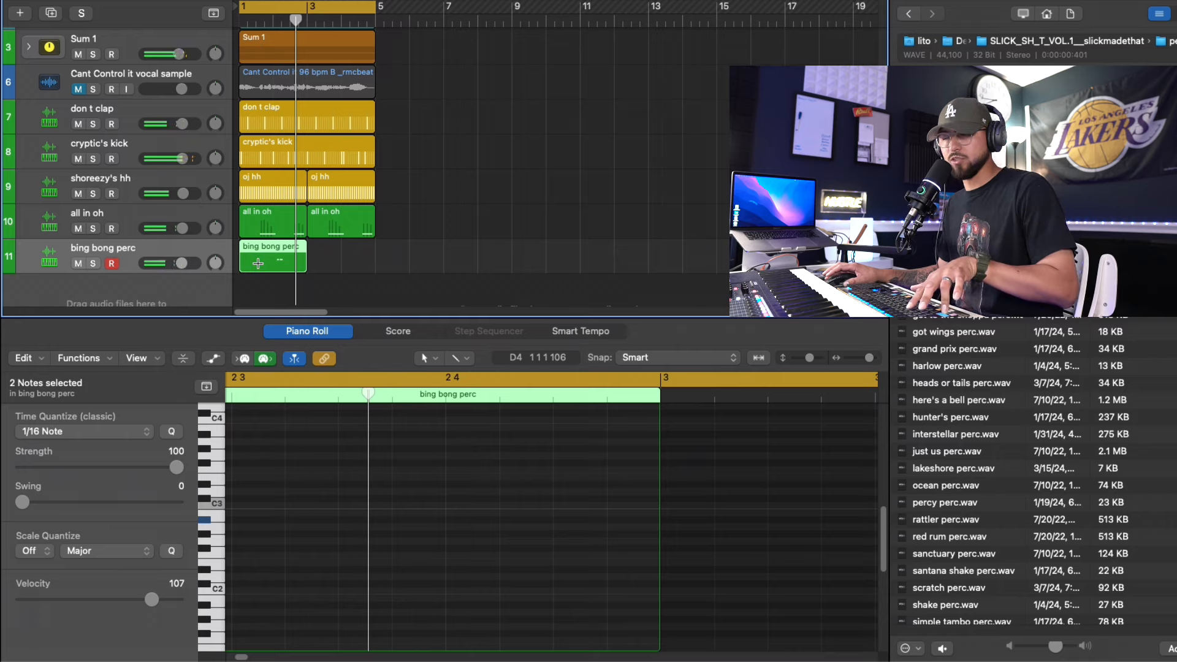
key("super+r")
left_click(293, 270)
left_click(412, 497)
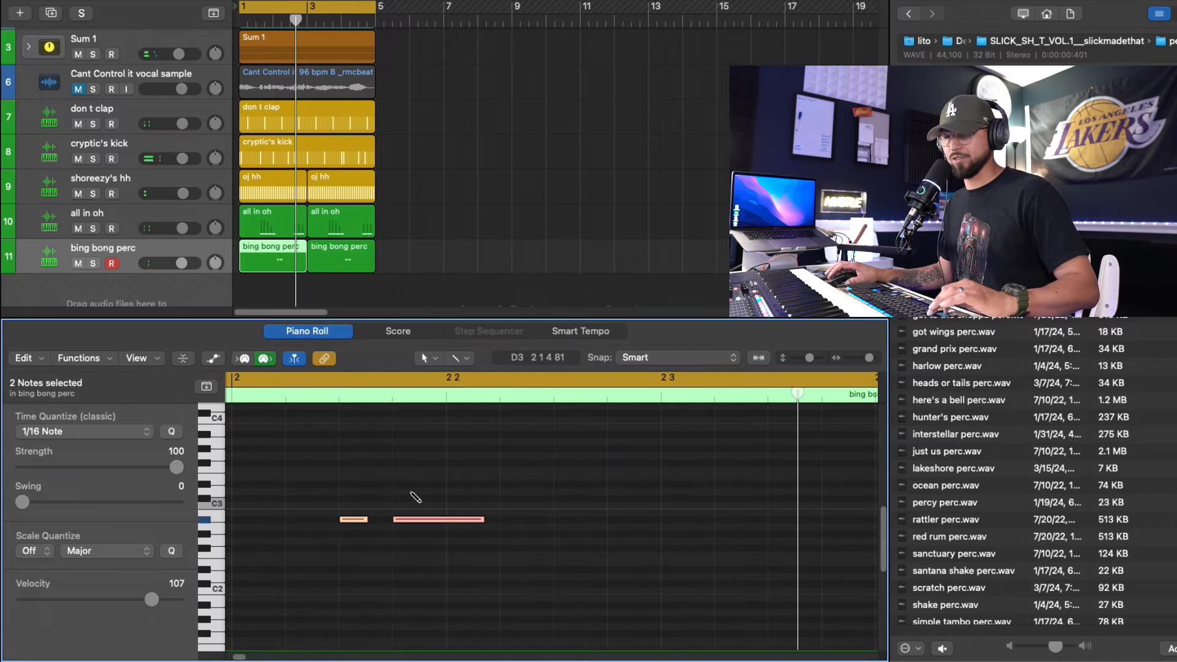
left_click(335, 270)
left_click(400, 490)
key("super+a")
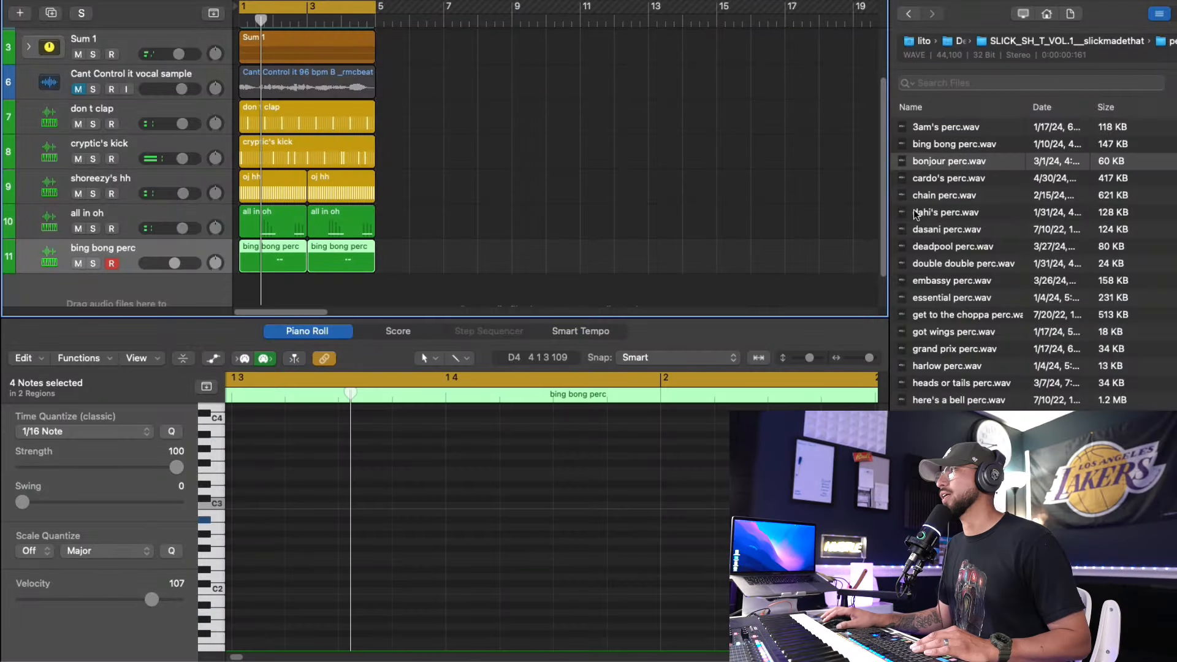
- Audition more percussion samples, including grand prix perc.wav, and add got wings perc.wav as a new instrument track
left_click(954, 181)
left_click(971, 349)
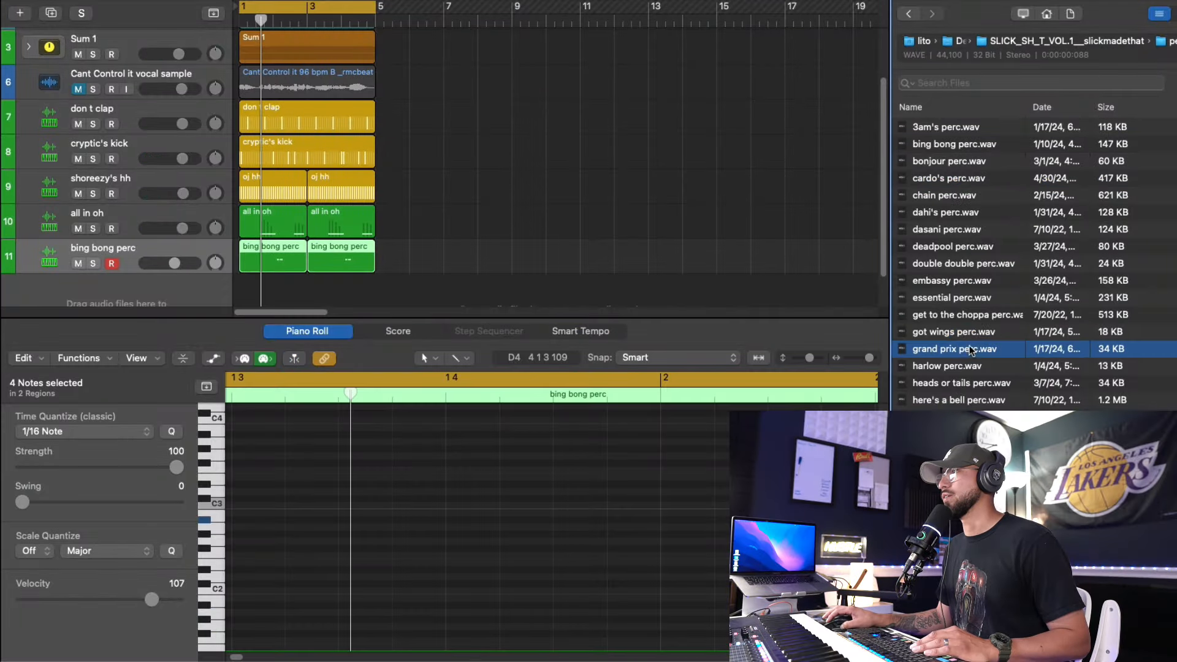
left_click(973, 335)
left_click(975, 350)
left_click_drag(979, 336, 62, 189)
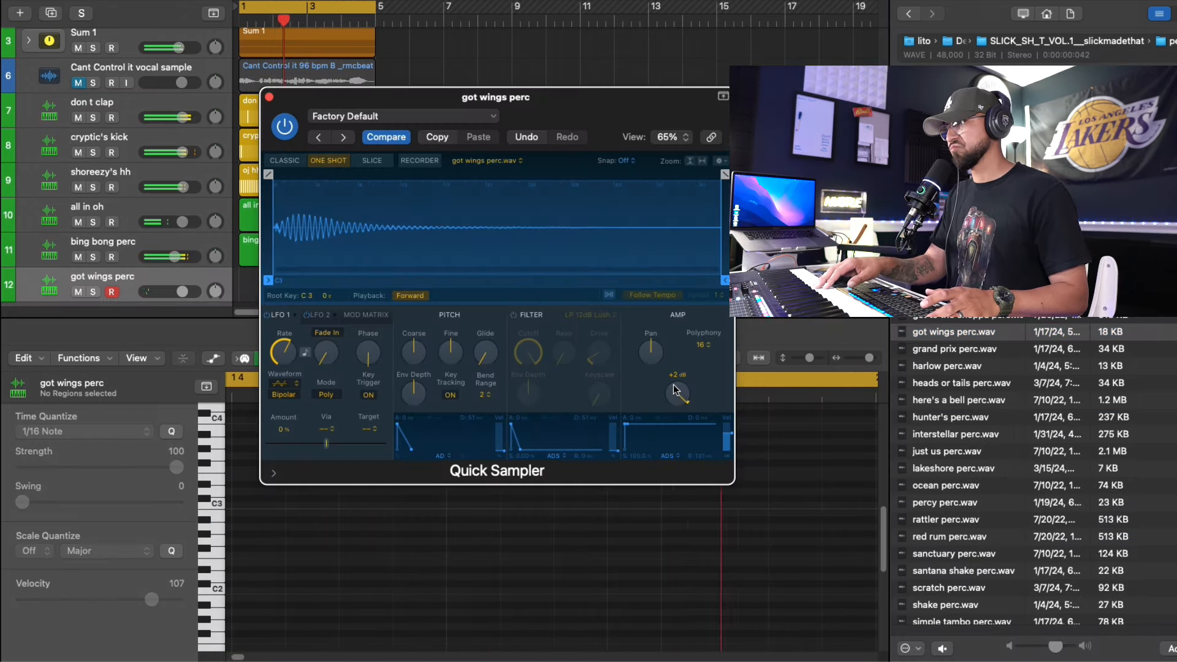
- Extend the recorded got wings perc region back to bar 1, repeat it over bars 3–4, and adjust the track's volume and pan
left_click_drag(274, 286, 235, 287)
left_click_drag(182, 293, 214, 293)
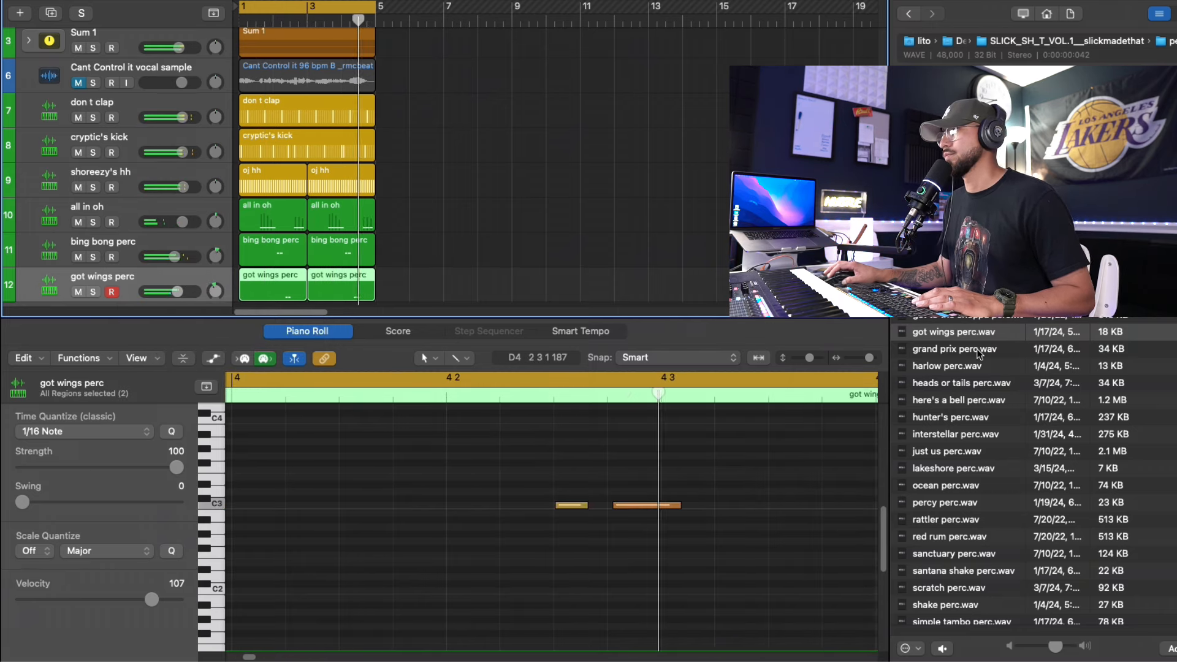
left_click(358, 259)
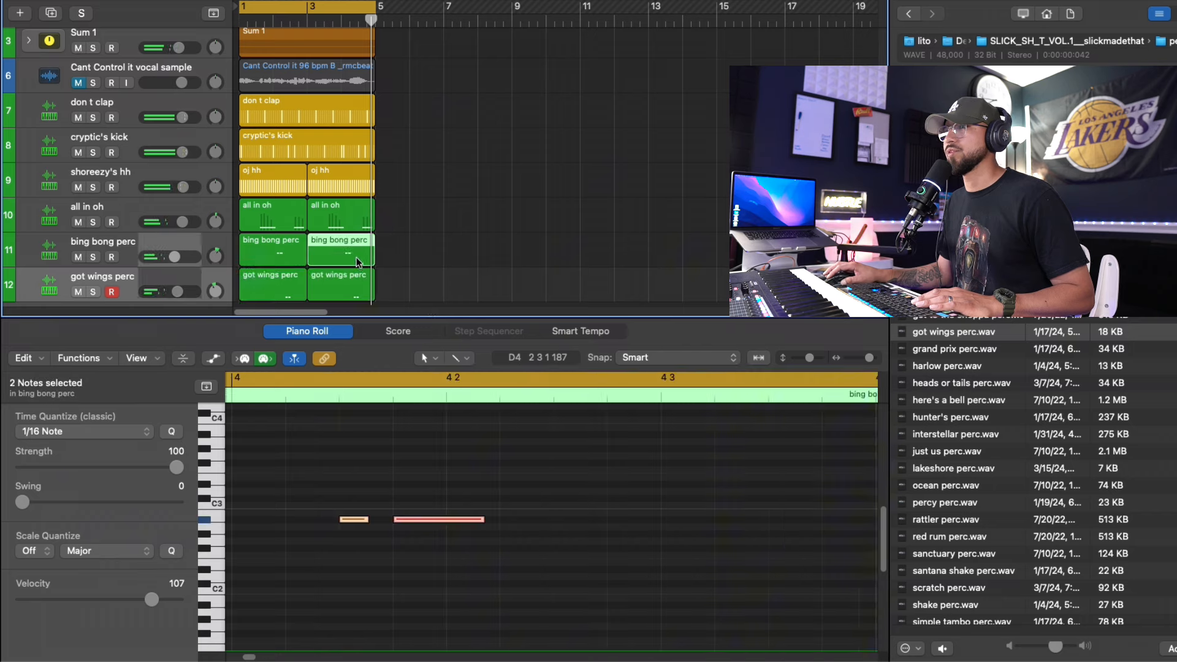
- Audition grand prix, harlow and zap percussion samples, and add zap perc.wav as a new instrument track
left_click(962, 351)
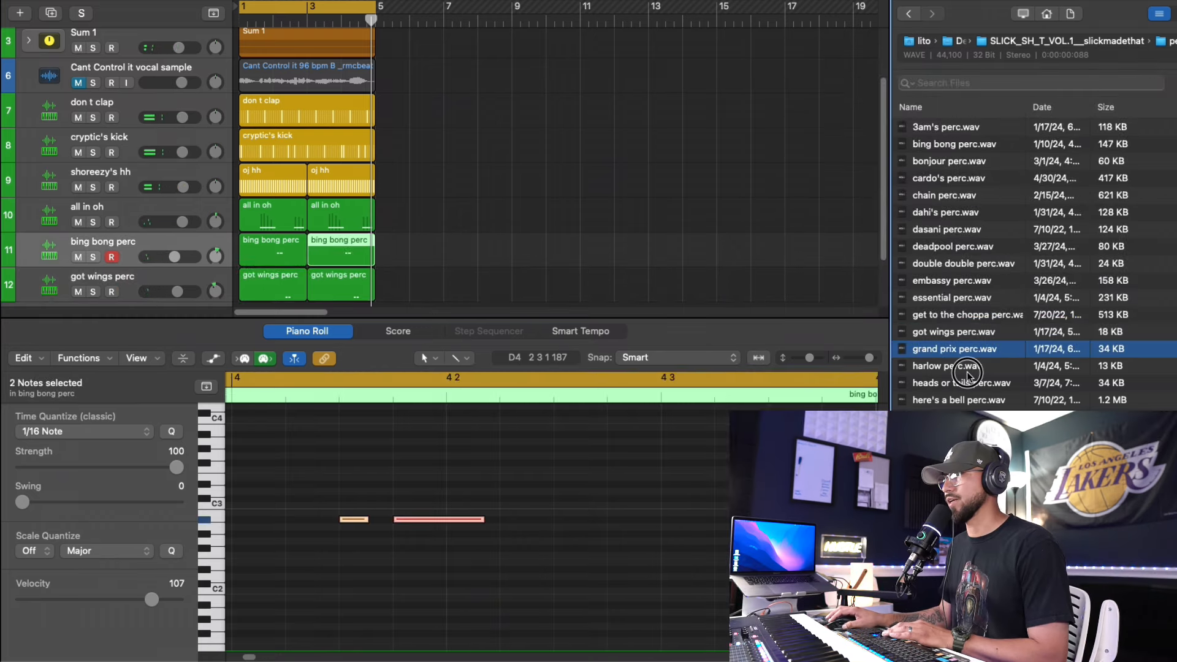
left_click(963, 367)
left_click(940, 615)
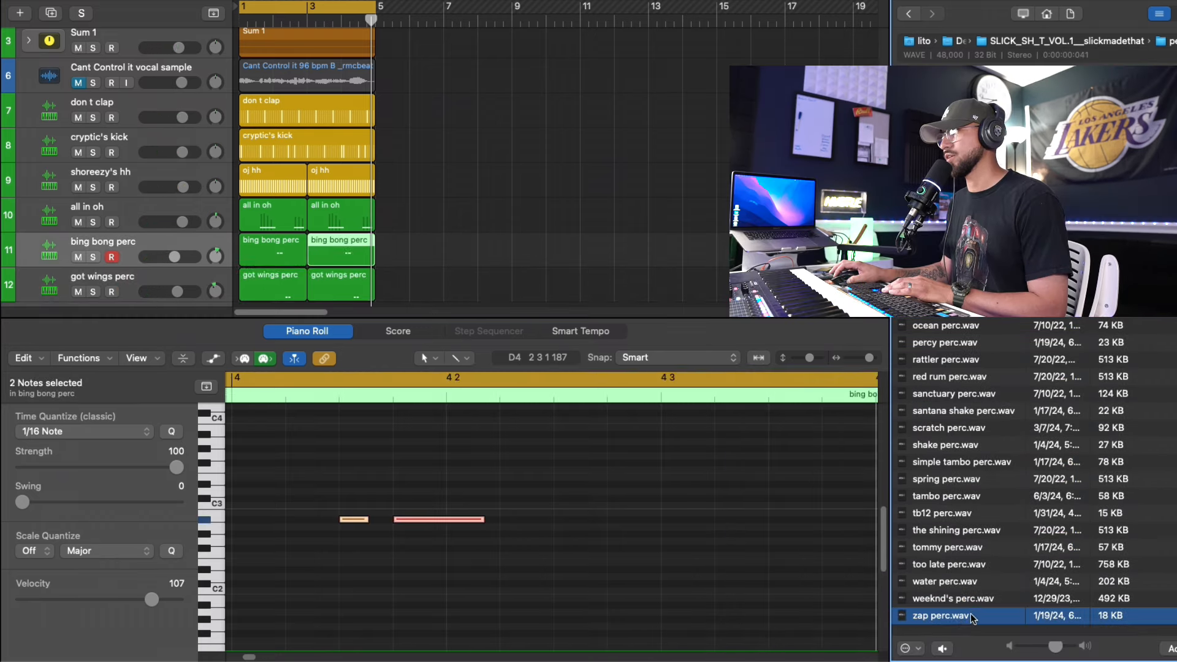
left_click_drag(971, 618, 149, 186)
left_click(149, 186)
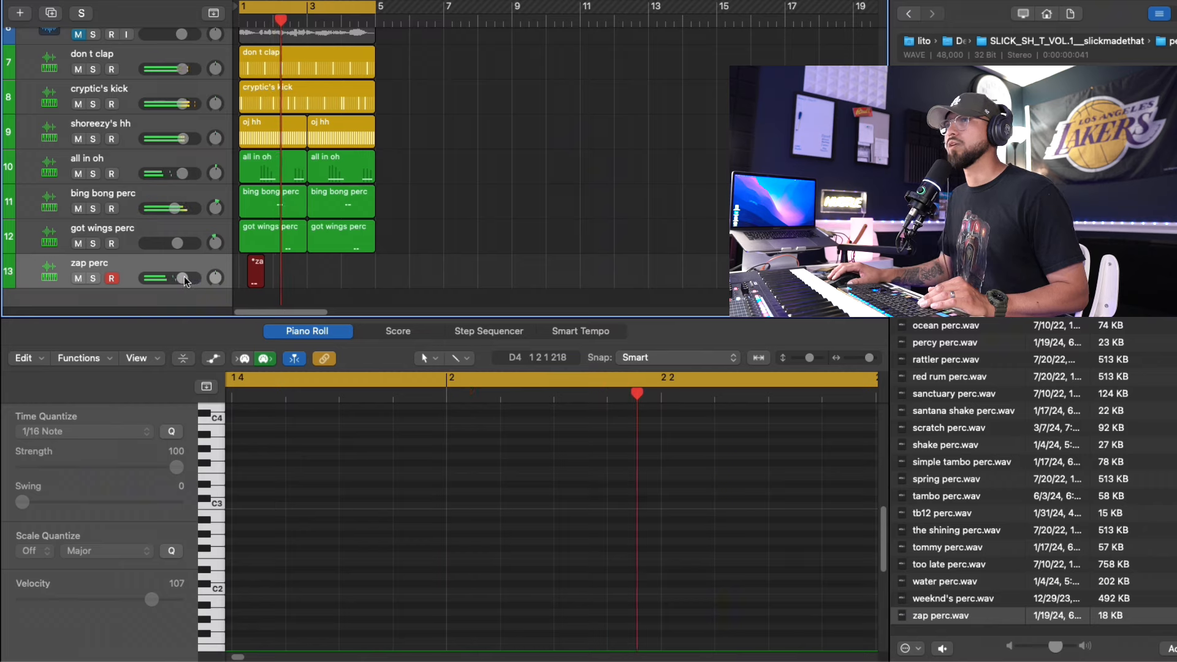
- Finish recording the two-note zap perc part, extend its region over bars 1–2 and repeat it over bars 3–4
key("space")
left_click_drag(273, 281, 299, 286)
key("space")
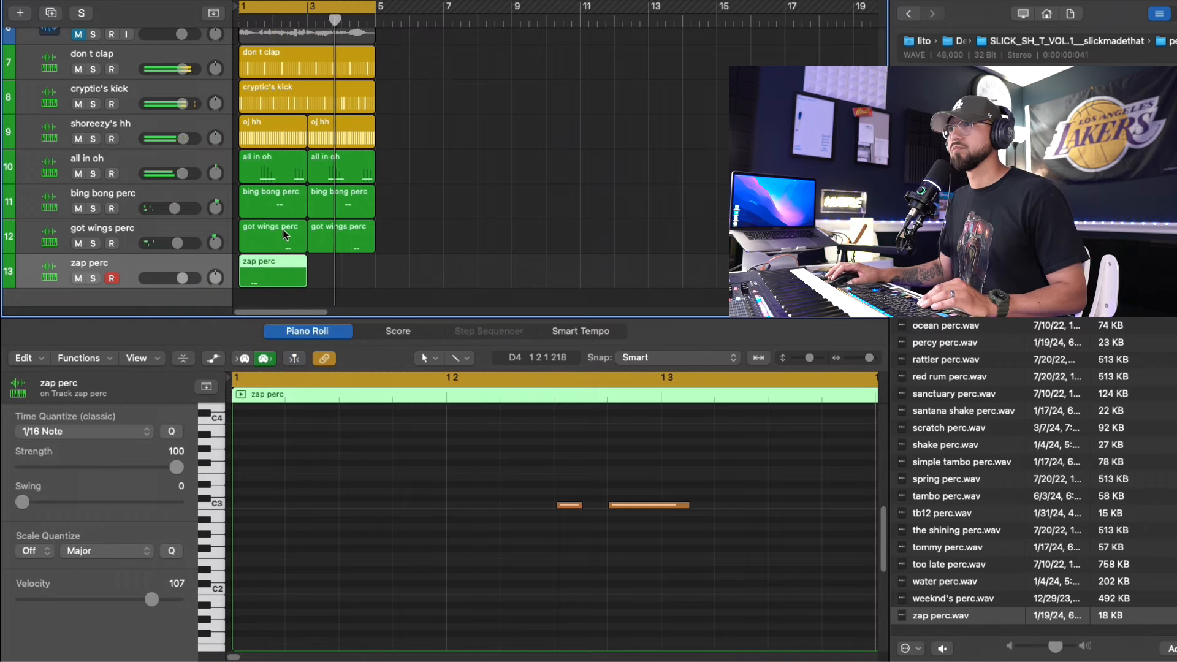
key("super+r")
left_click(330, 277)
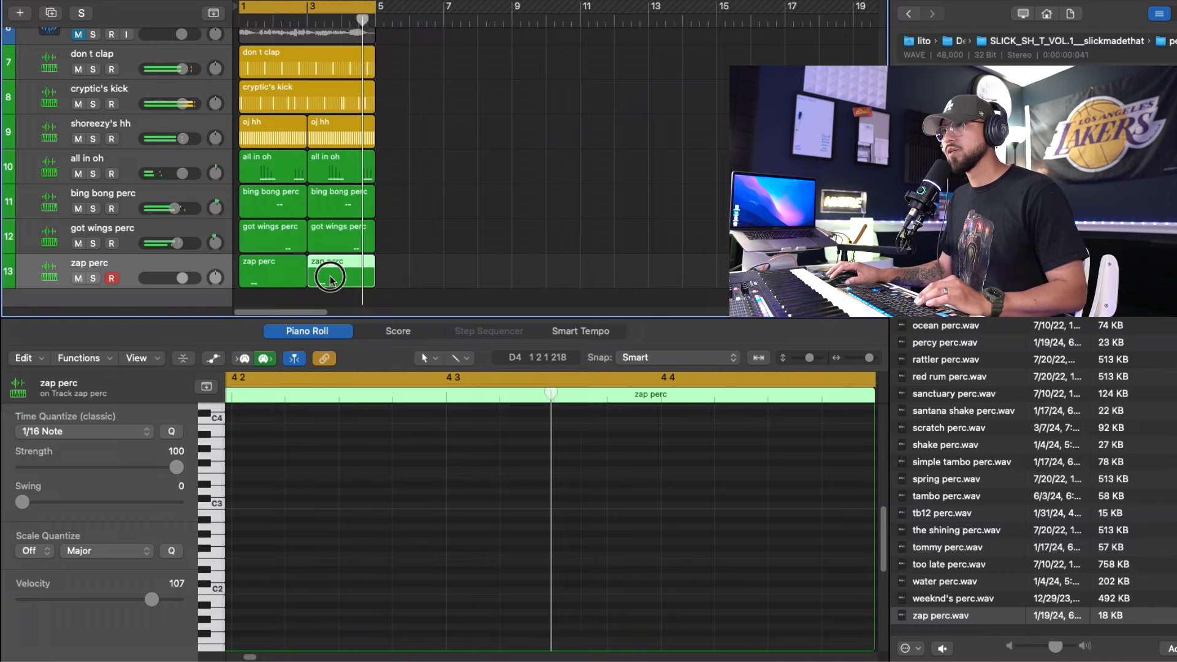
- Delete the second note from the bars 3–4 got wings perc region and compare it with the zap perc regions
left_click(357, 239)
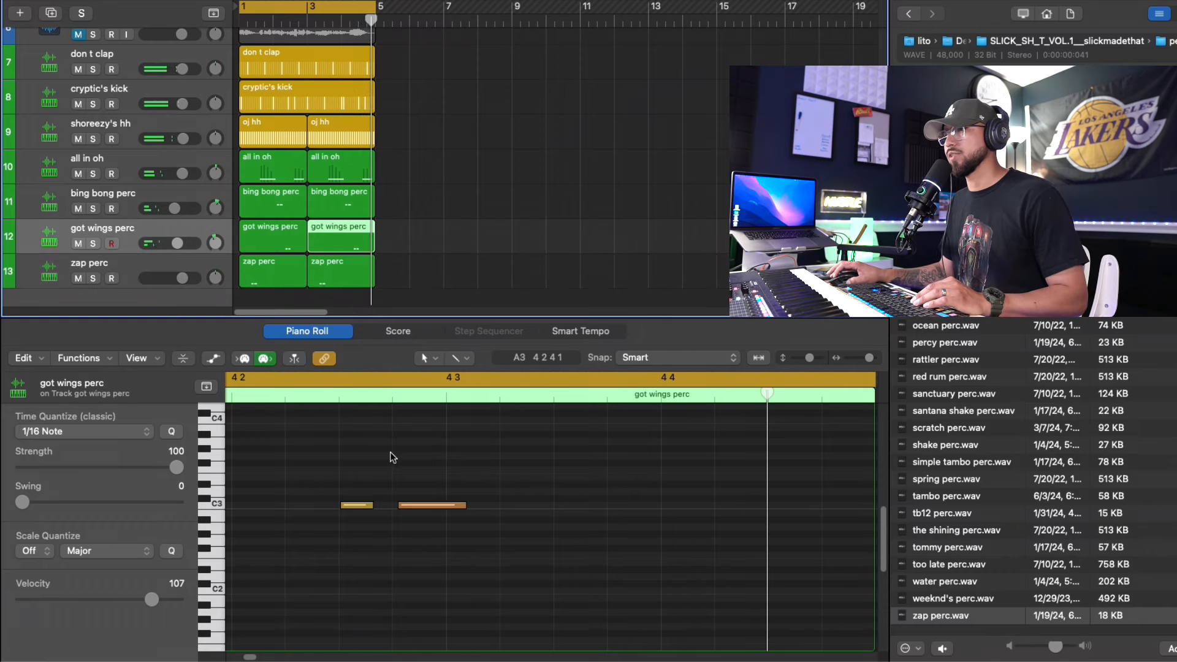
left_click(432, 507)
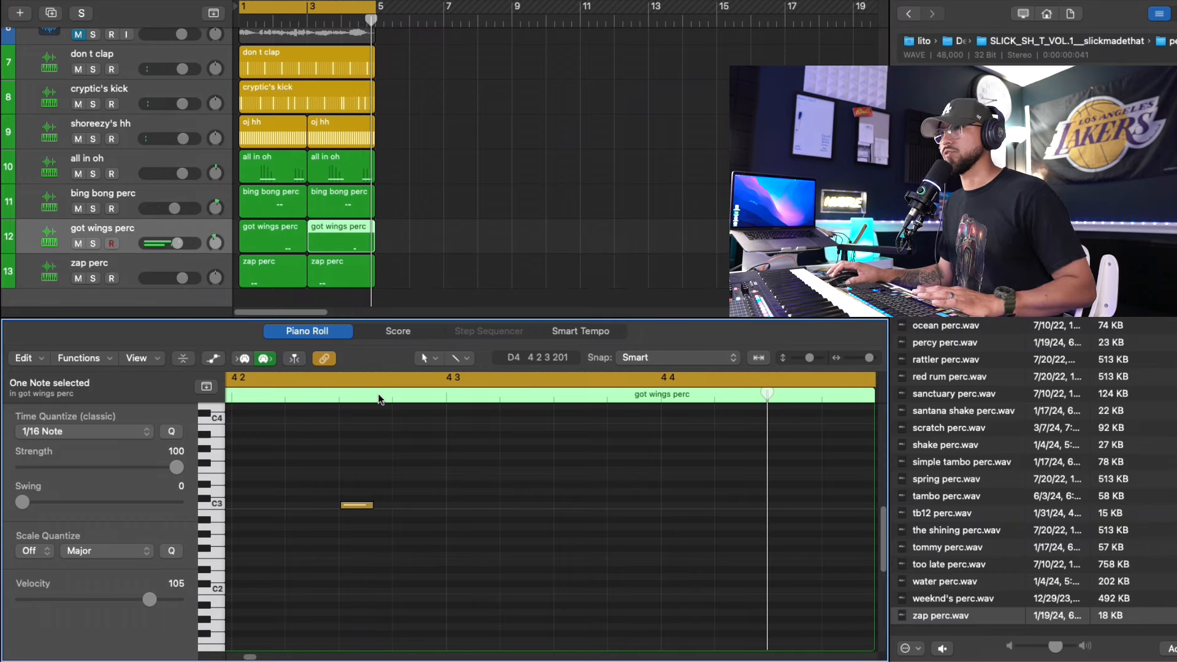
left_click(286, 239)
left_click(276, 270)
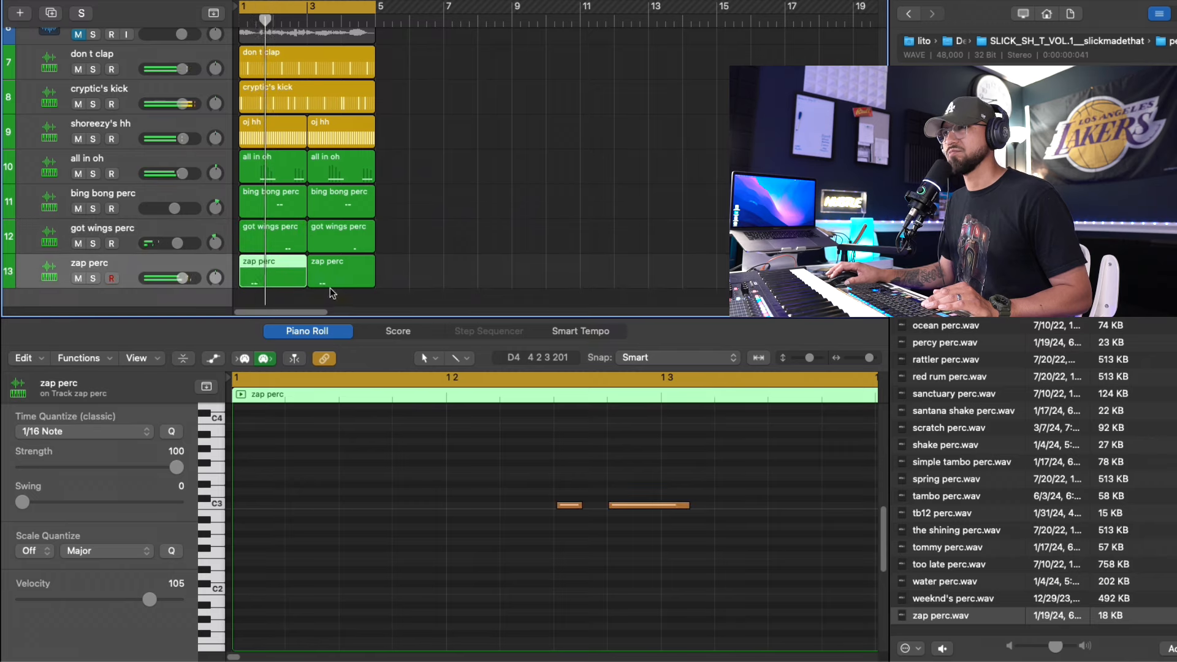
left_click(330, 282)
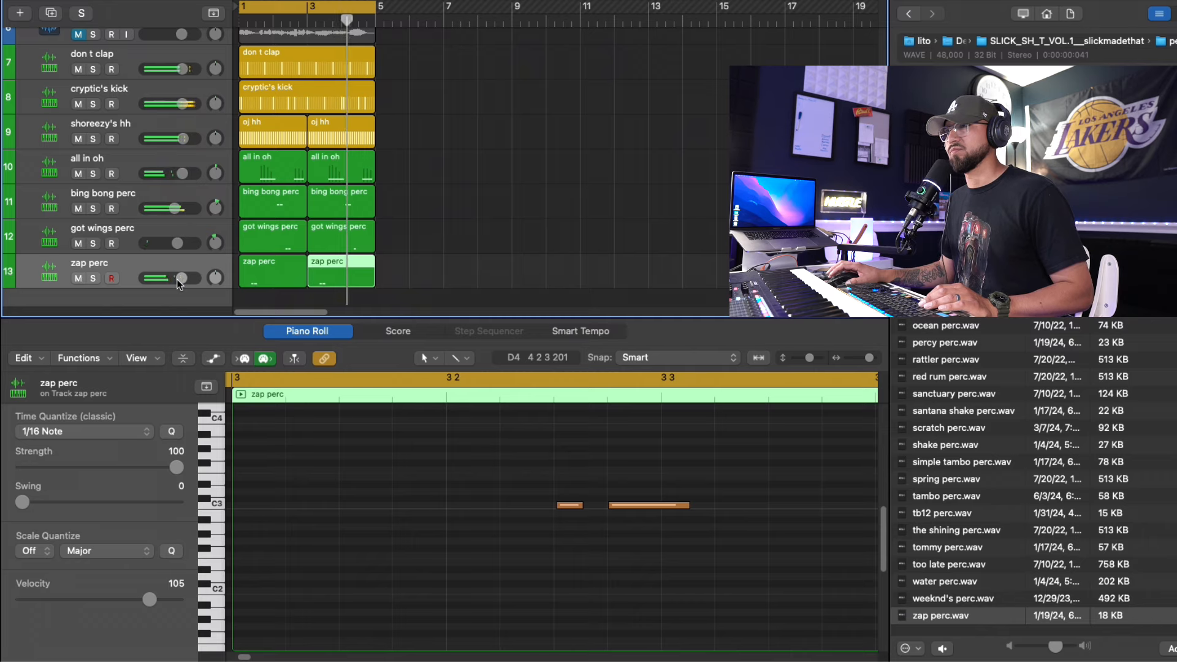
- Delete the second note from the bars 3–4 bing bong perc region and listen to the loop
left_click(340, 212)
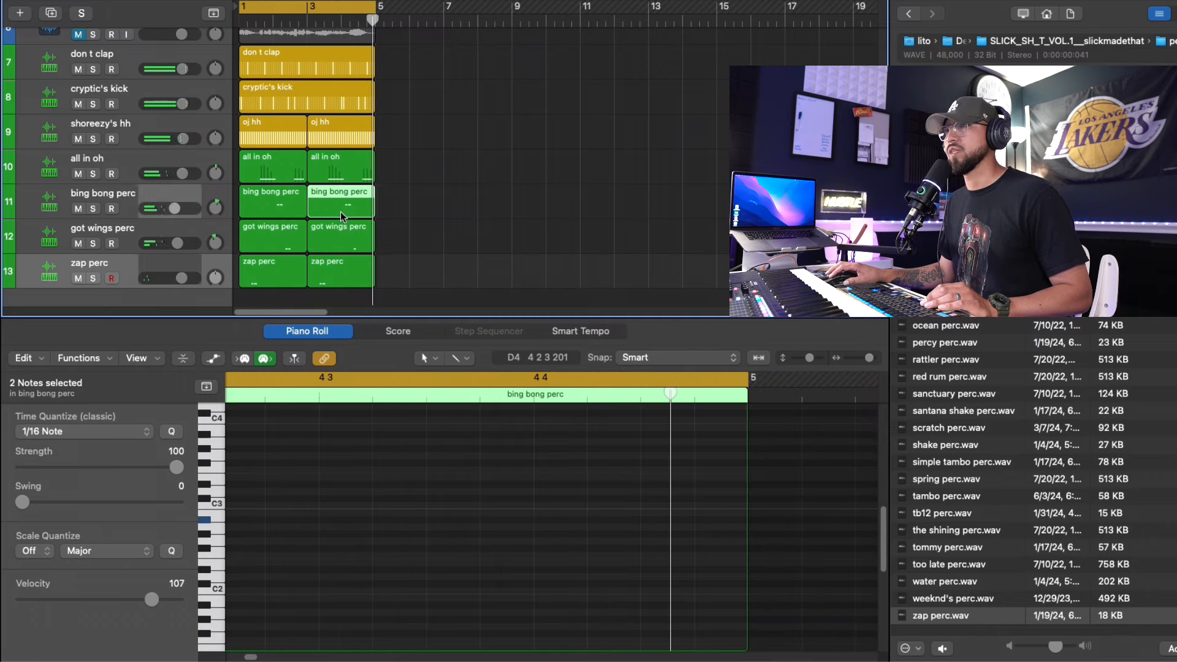
double_click(343, 201)
left_click(433, 455)
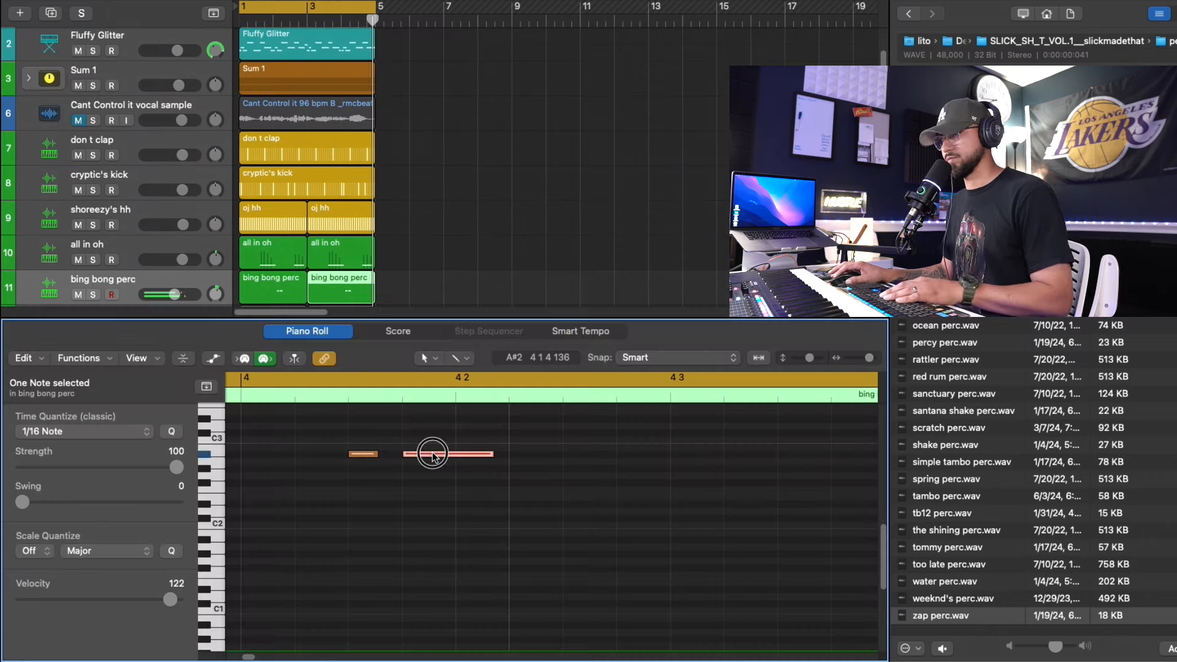
scroll(362, 244, "down", 4)
left_click(162, 232)
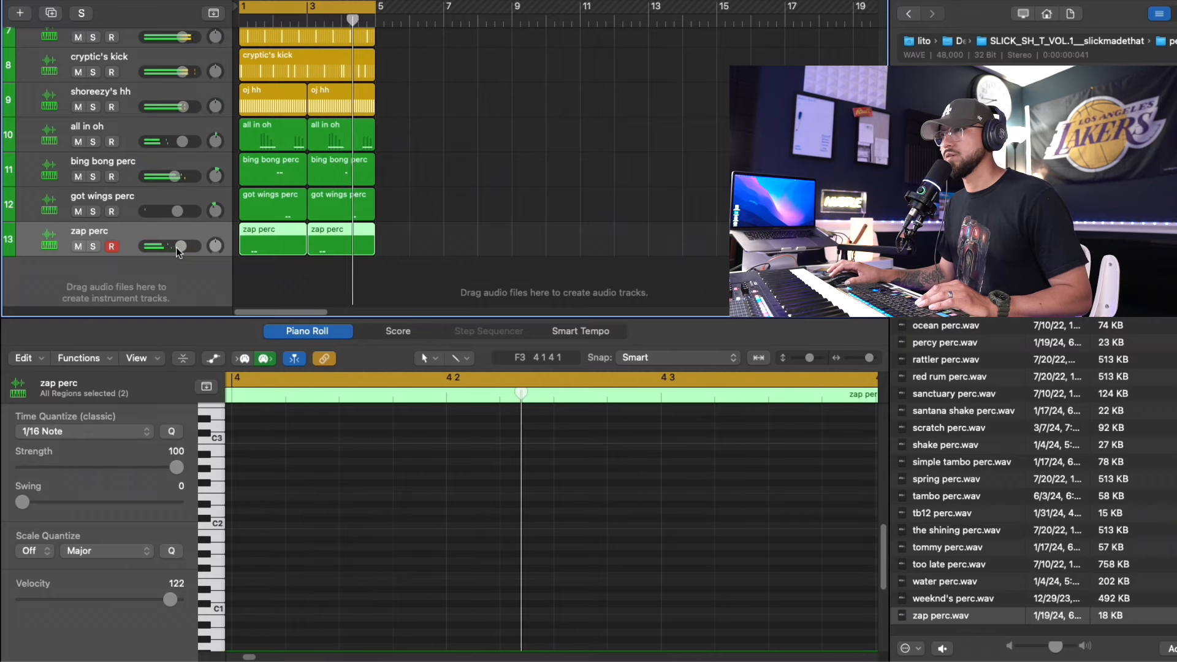
key("space")
- Replace the bars 3–4 bing bong perc and got wings perc regions with repeats of their full bars 1–2 regions
left_click(349, 182)
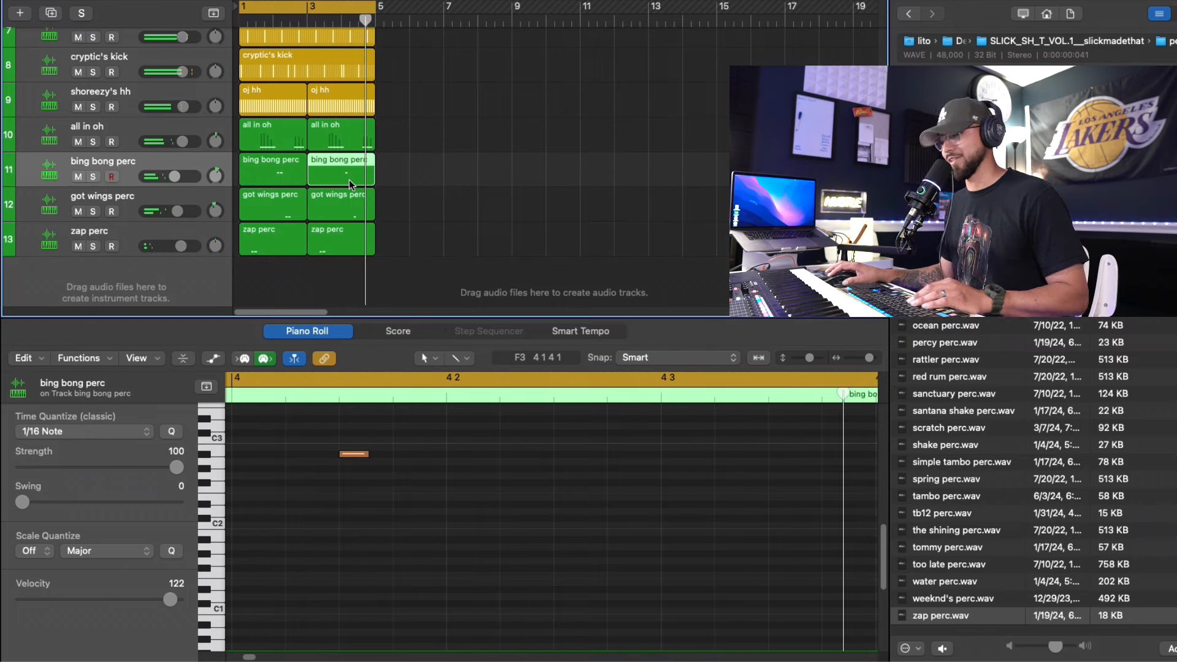
key("Delete")
left_click(345, 205)
key("Delete")
left_click(288, 172)
left_click_drag(331, 213, 280, 171)
key("super+r")
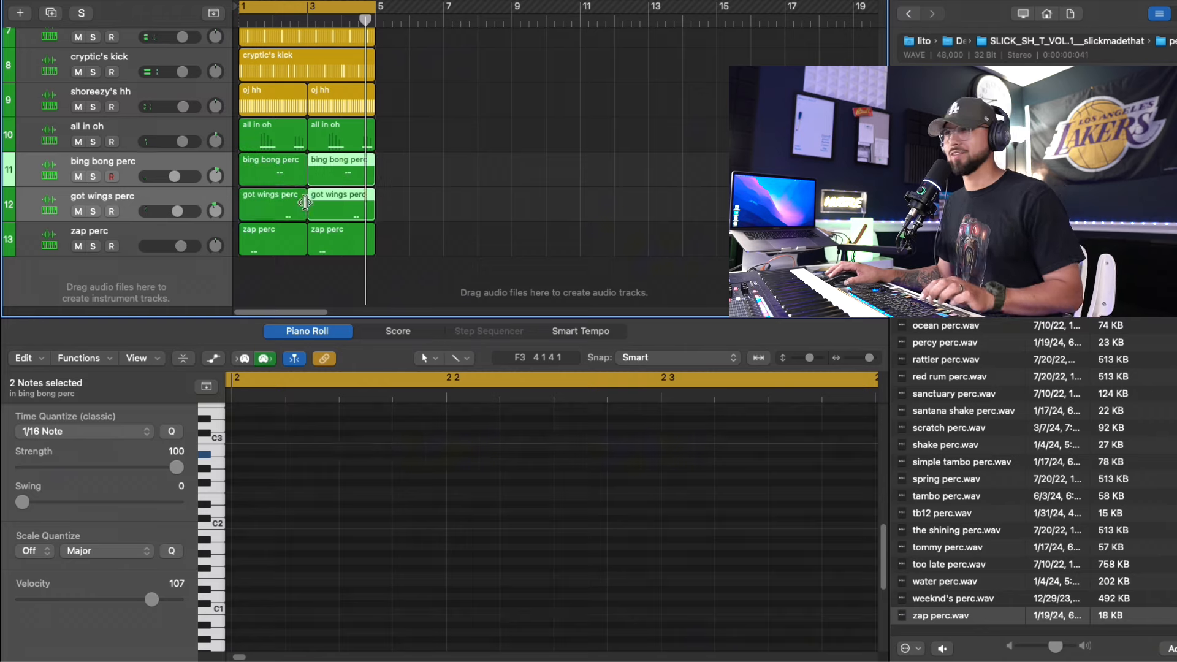
- Add scratch perc.wav as a new instrument track below zap perc and record a two-note part at the end of bar 2
left_click(169, 234)
left_click_drag(948, 428, 147, 190)
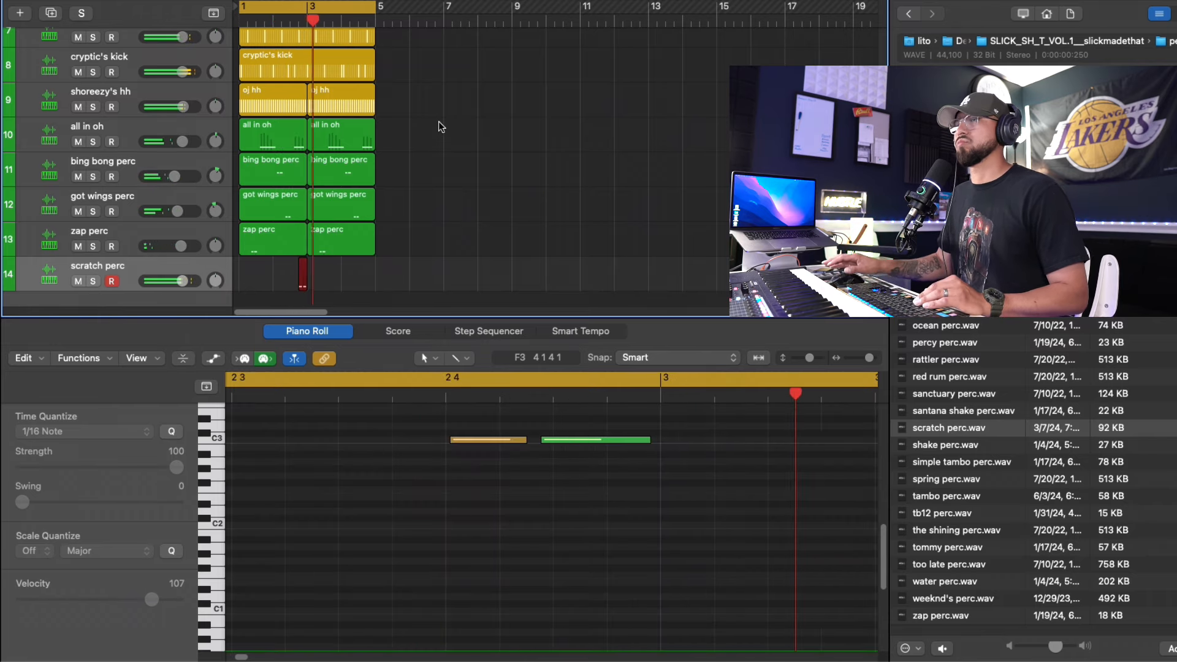
key("space")
- Audition scratch perc.wav and the neighbouring shake samples in the percussion folder
left_click(945, 446)
left_click(957, 412)
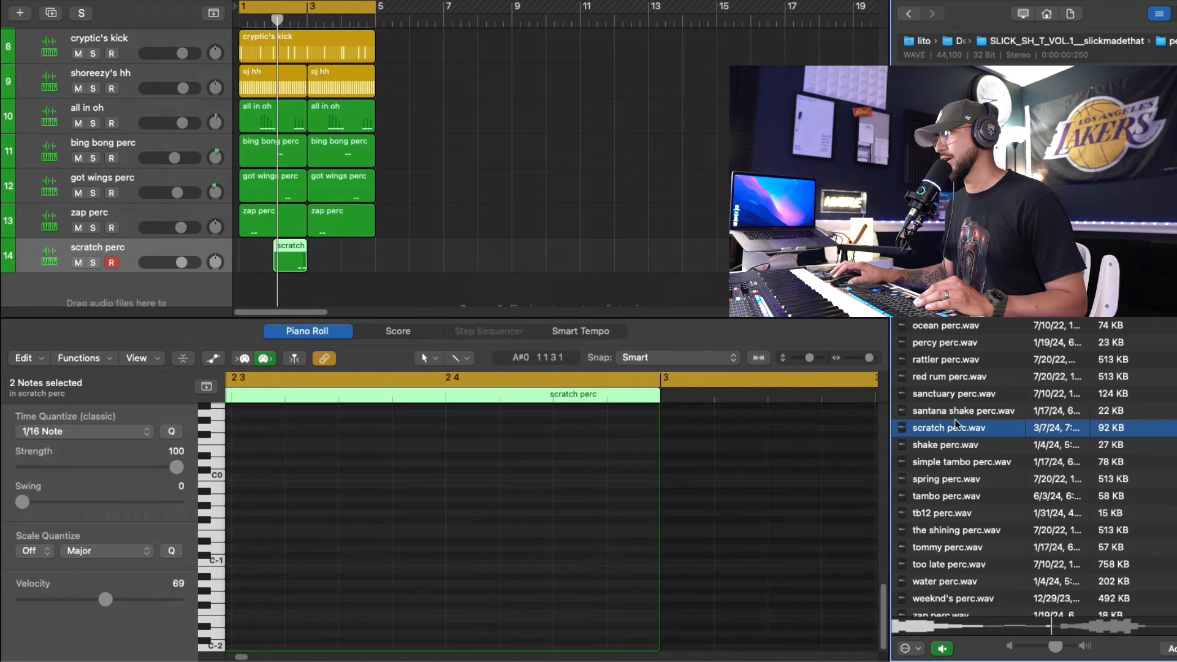